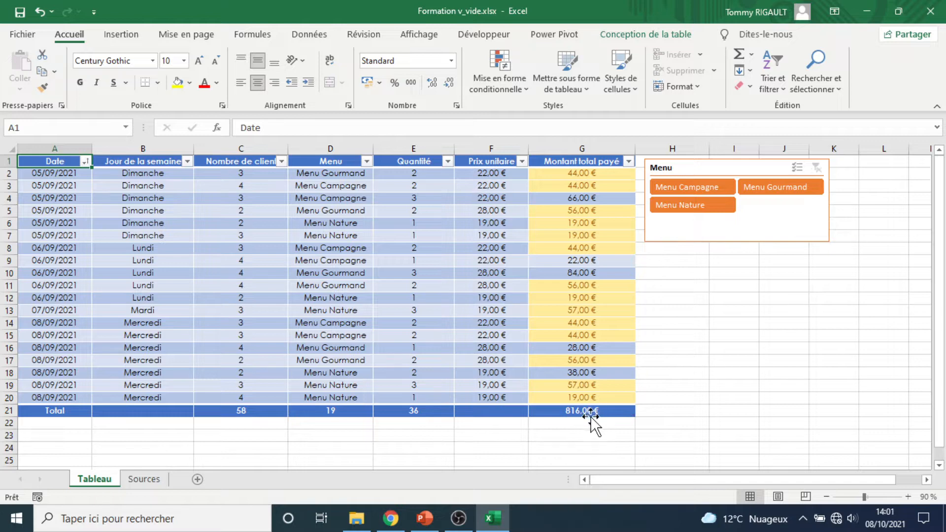
Choose Somme as the Total row function for Montant total payé and check the function set for Quantité
left_click(557, 411)
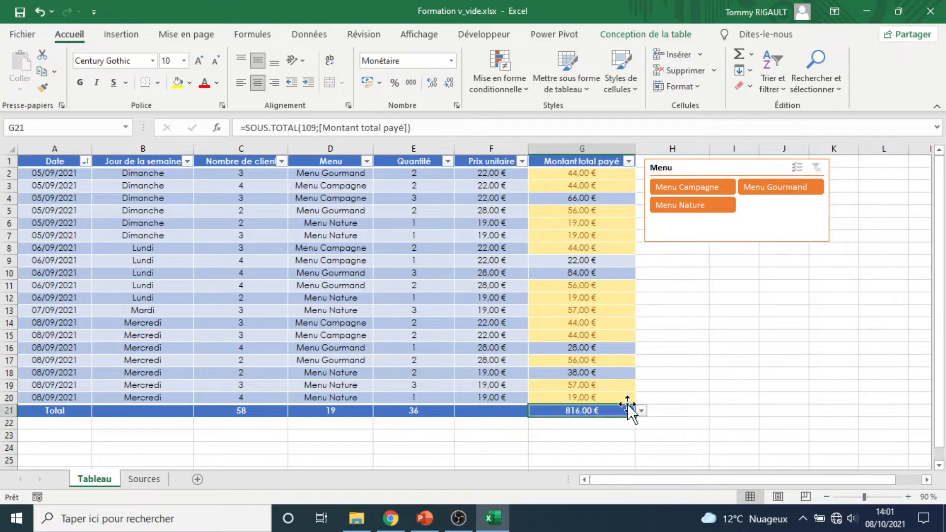
left_click(640, 411)
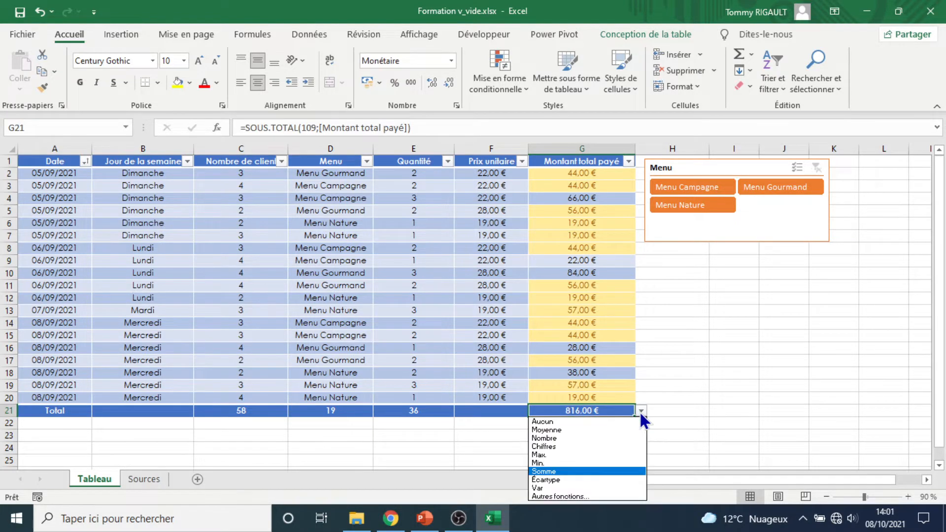
left_click(568, 471)
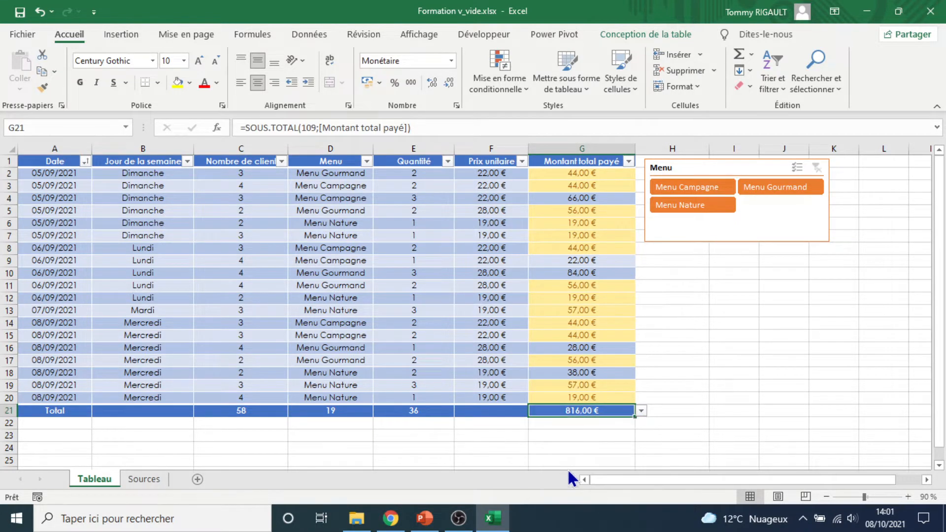
left_click(421, 413)
left_click(460, 412)
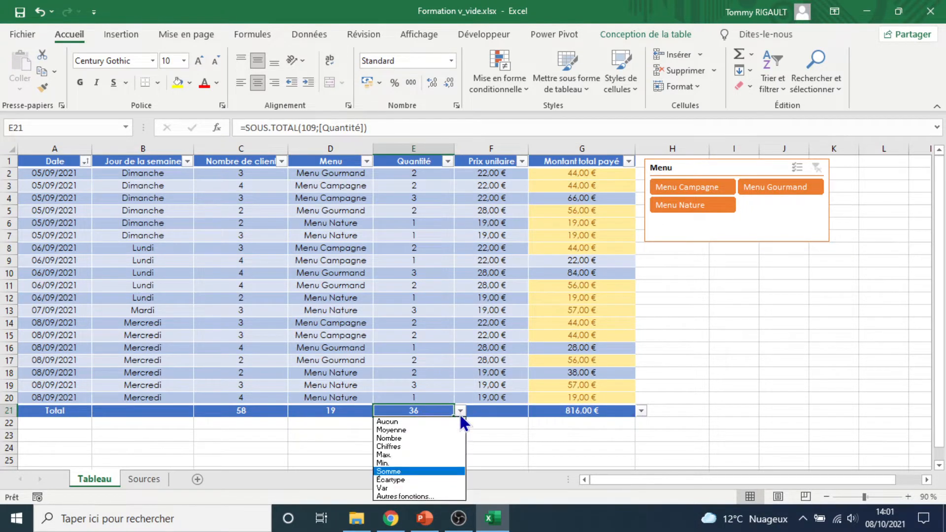
left_click(460, 412)
Choose Nombre as the Total row function for the Menu column
left_click(331, 411)
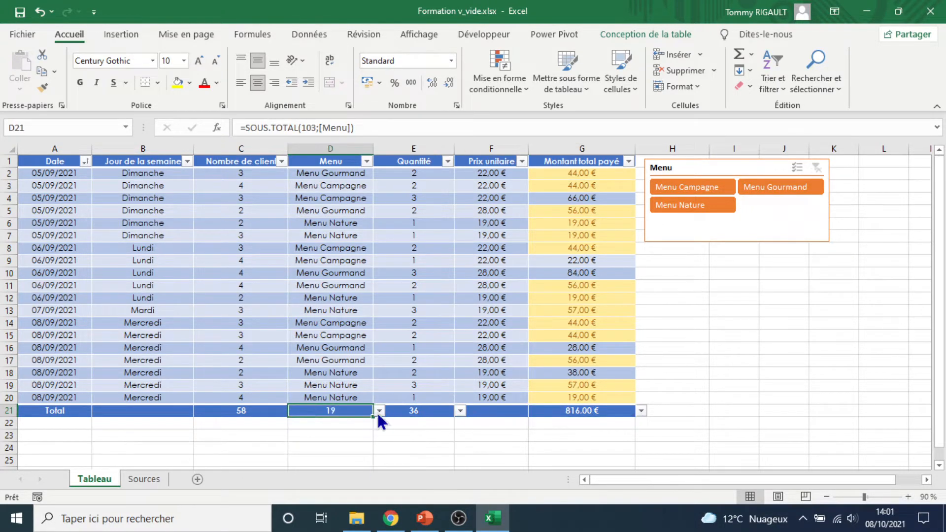
left_click(380, 411)
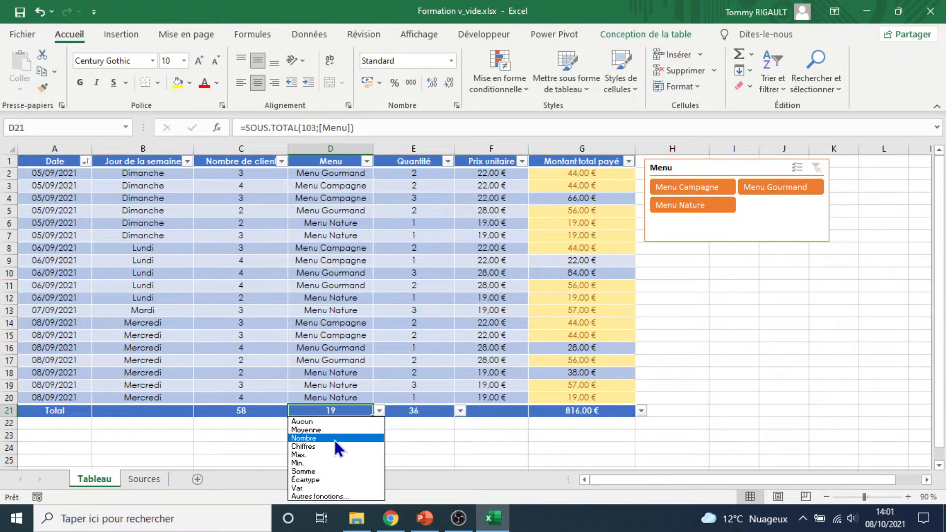
left_click(316, 439)
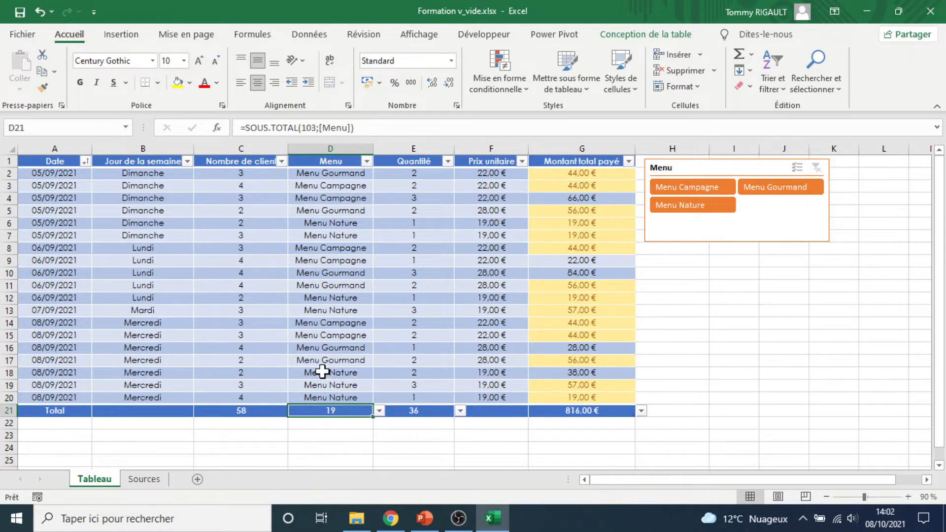
Set the Total row function of the Prix unitaire column to Moyenne
left_click(509, 413)
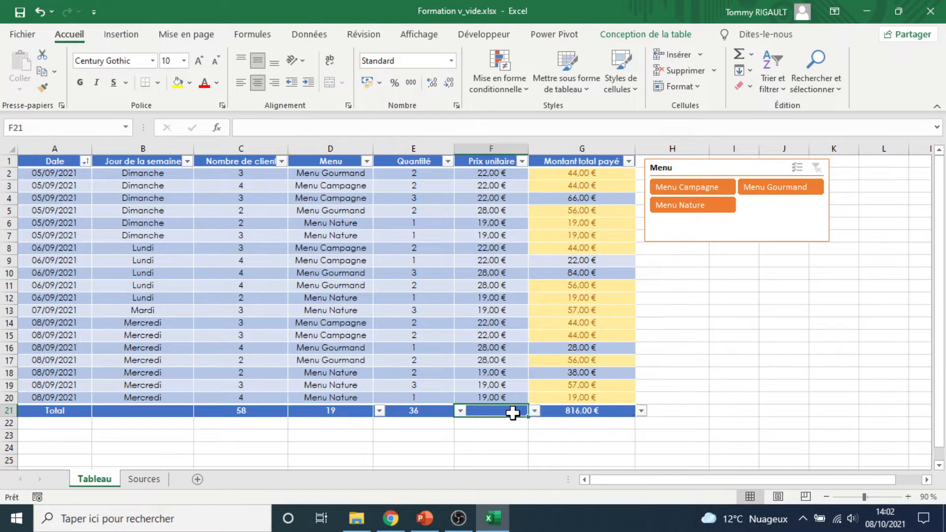
left_click(533, 411)
left_click(512, 430)
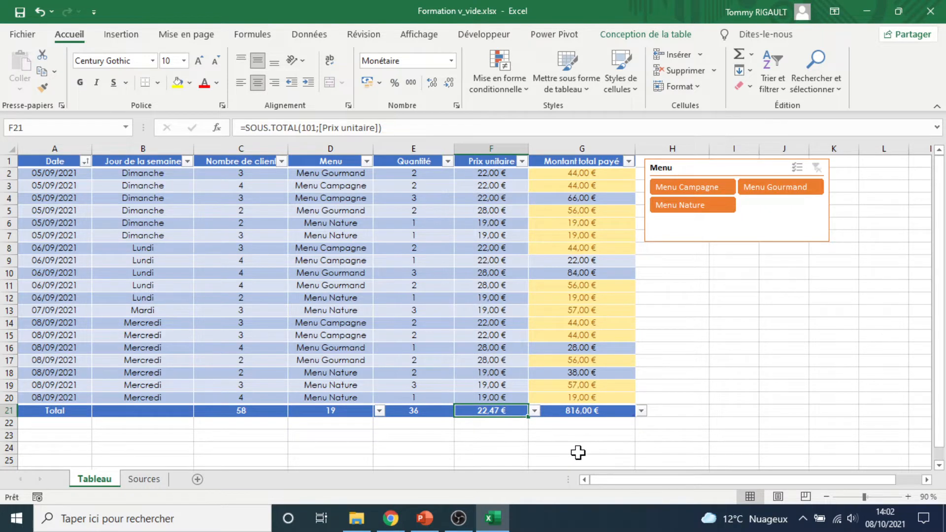
left_click(600, 410)
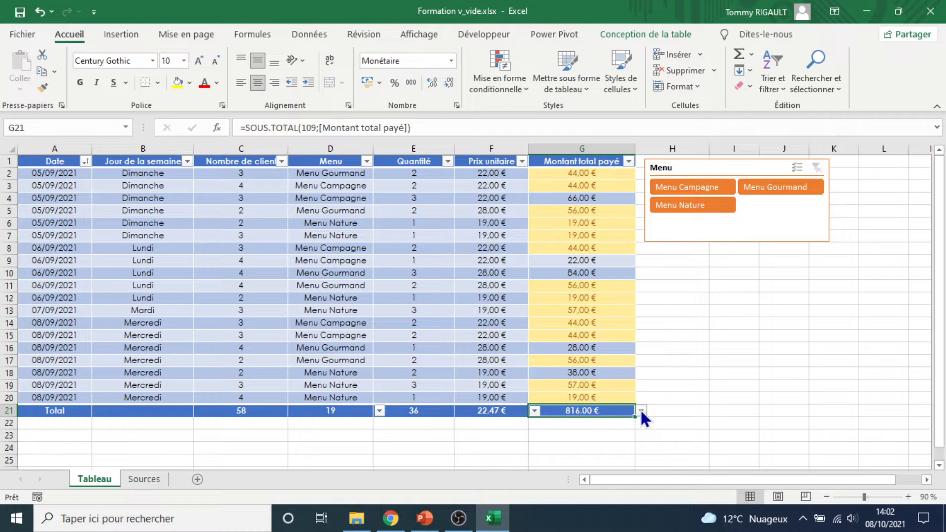
left_click(577, 448)
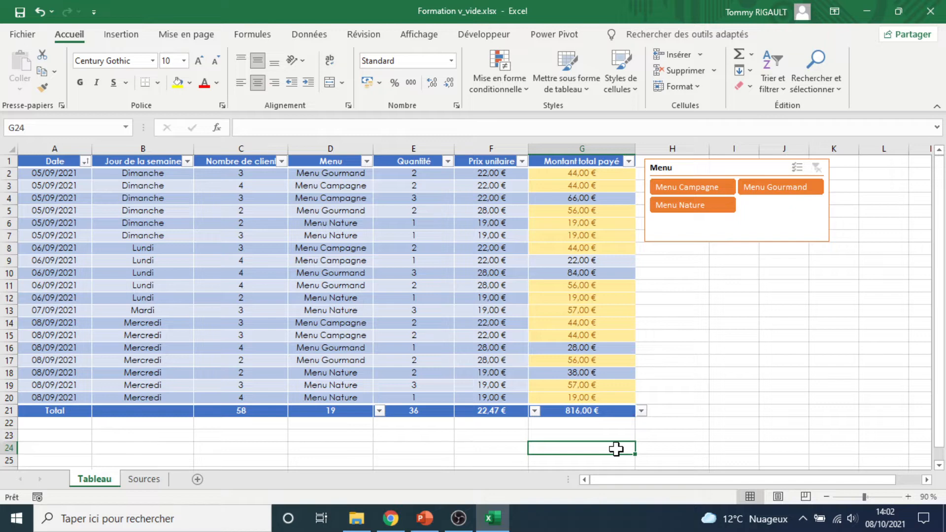
type("=")
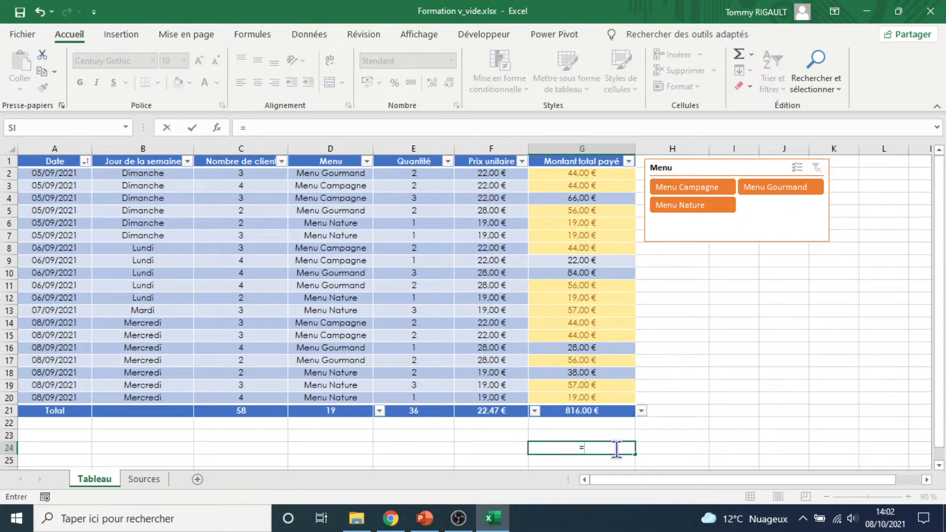
left_click(646, 446)
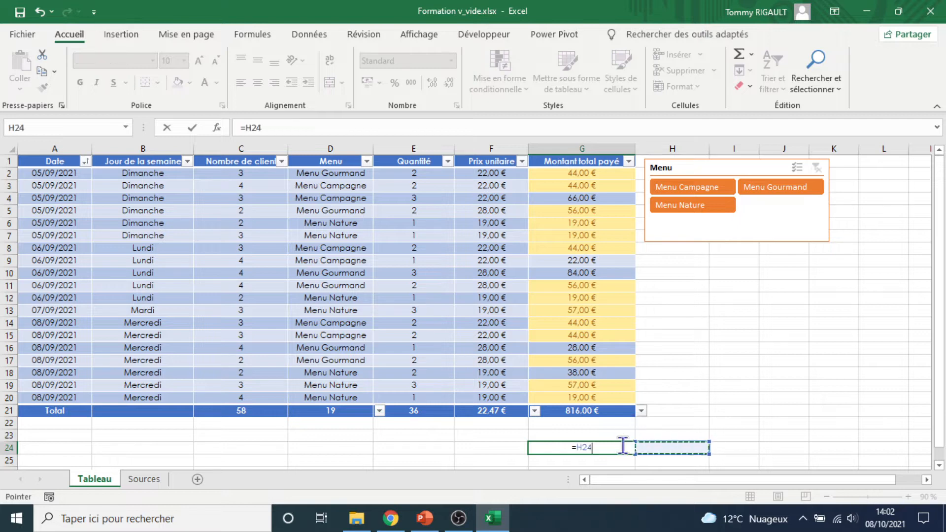
key("Escape")
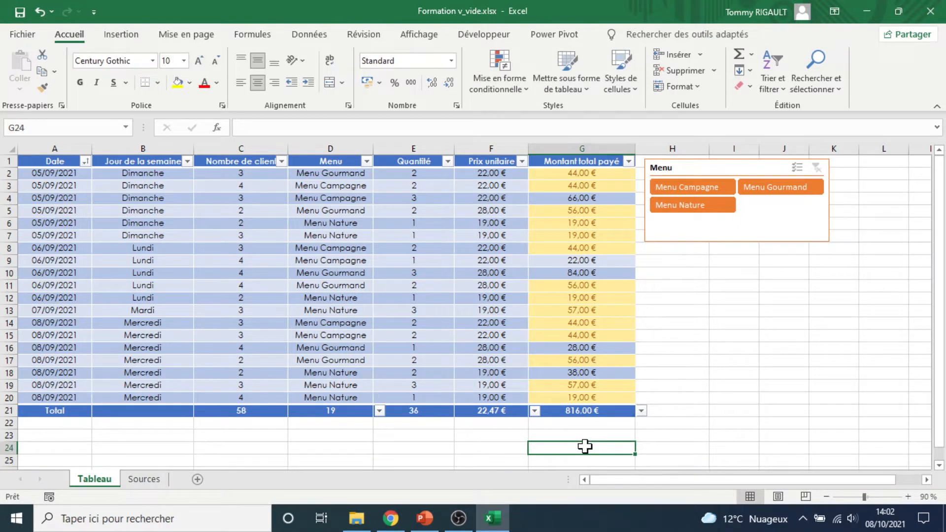
left_click(287, 127)
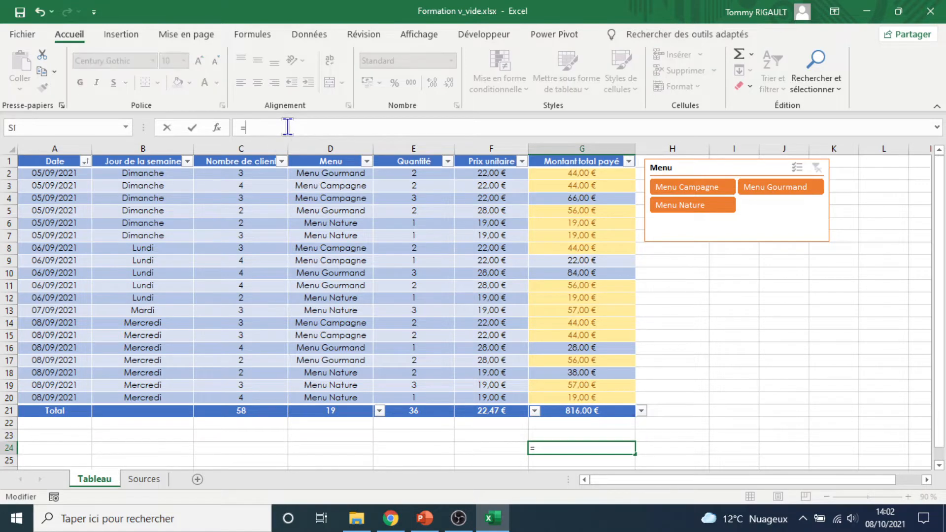
key("Escape")
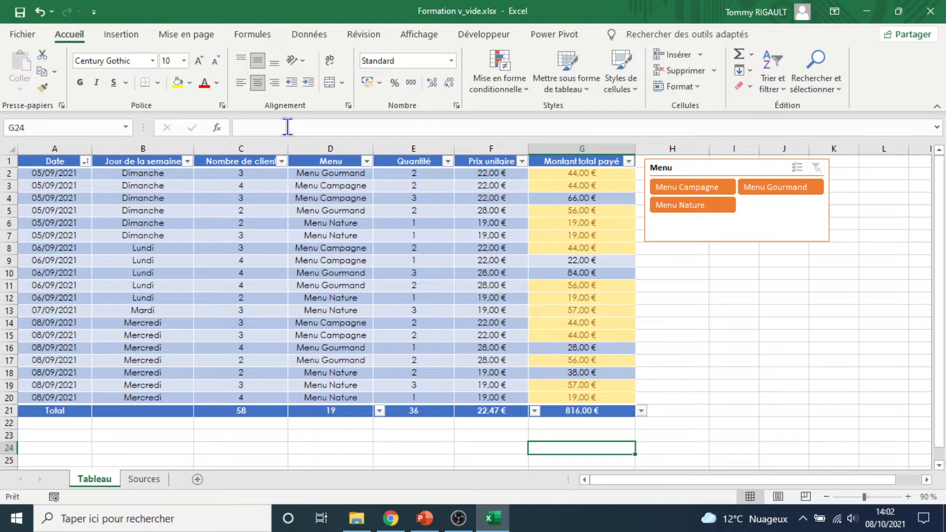
Enter the formula =SOMME(Tableau1[Montant total payé]) in cell G24 to sum the whole Montant total payé column
type("=")
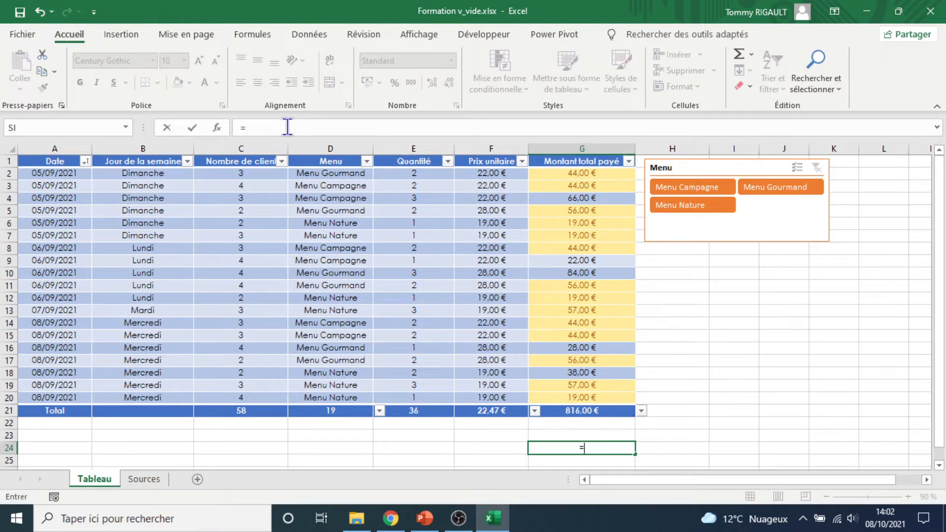
type("SO")
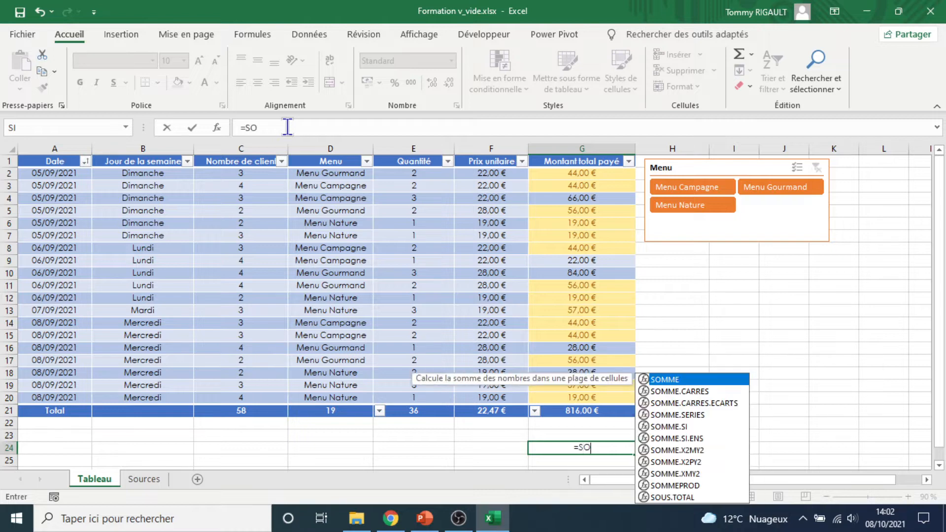
type("MM")
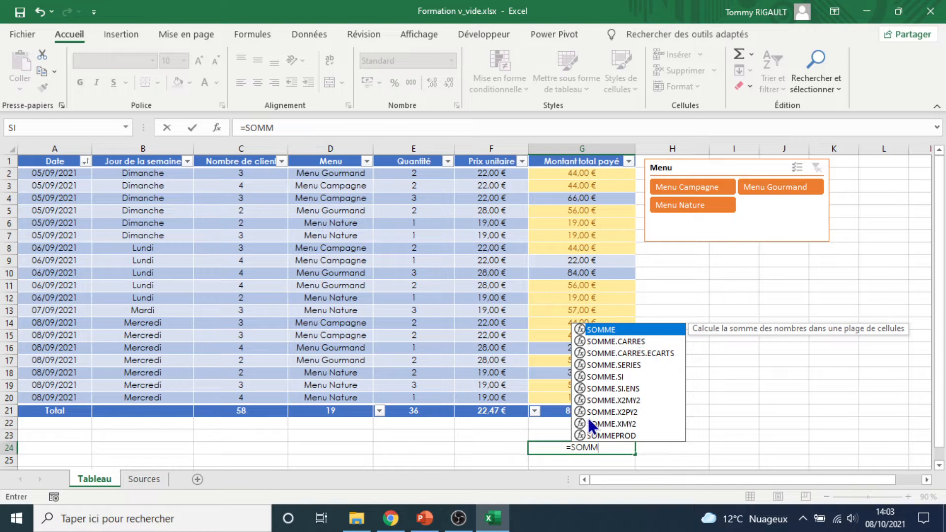
double_click(618, 329)
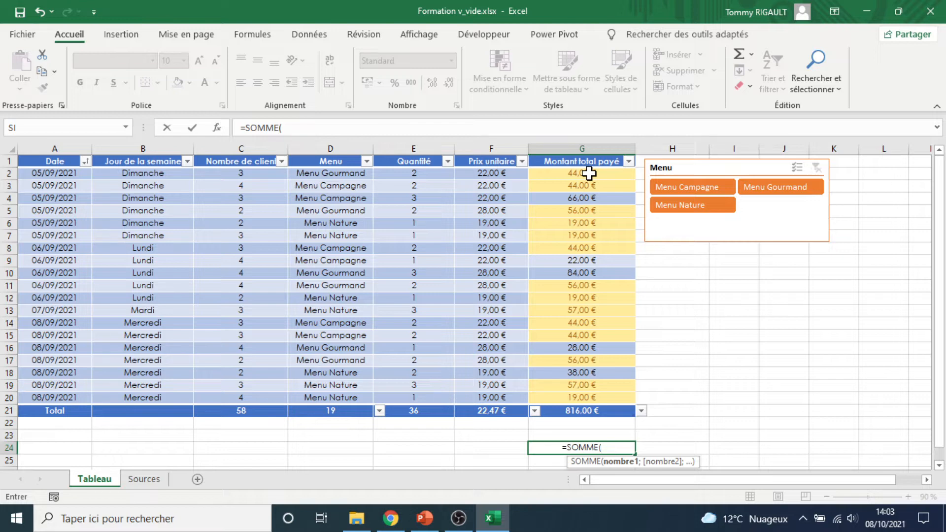
left_click_drag(589, 172, 566, 310)
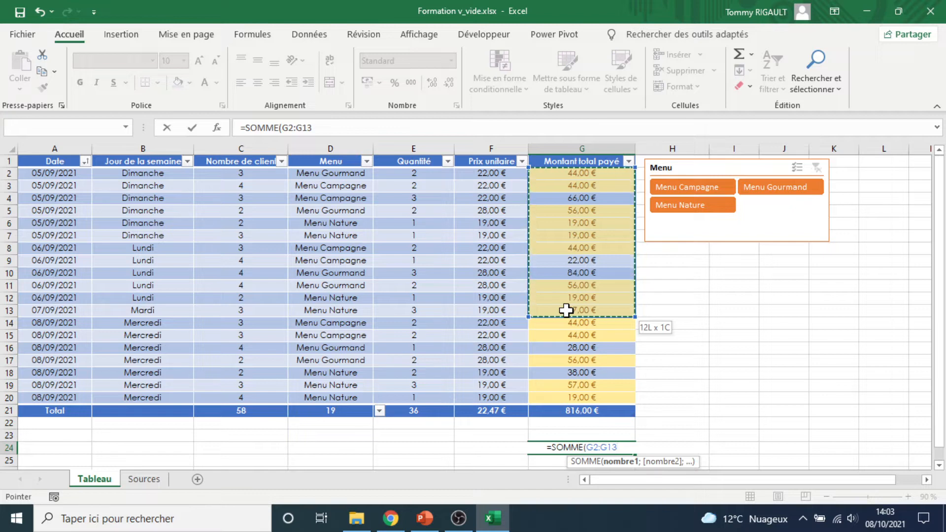
left_click_drag(566, 310, 566, 310)
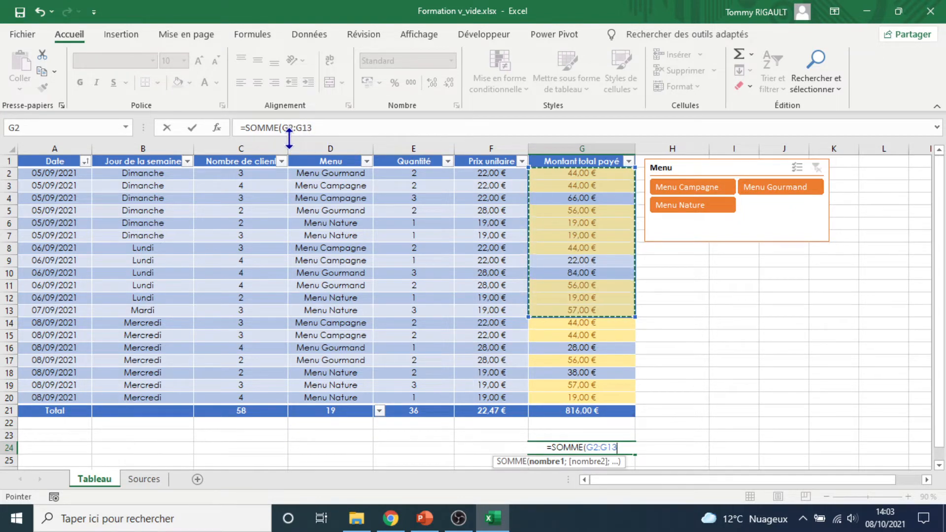
left_click_drag(589, 171, 601, 398)
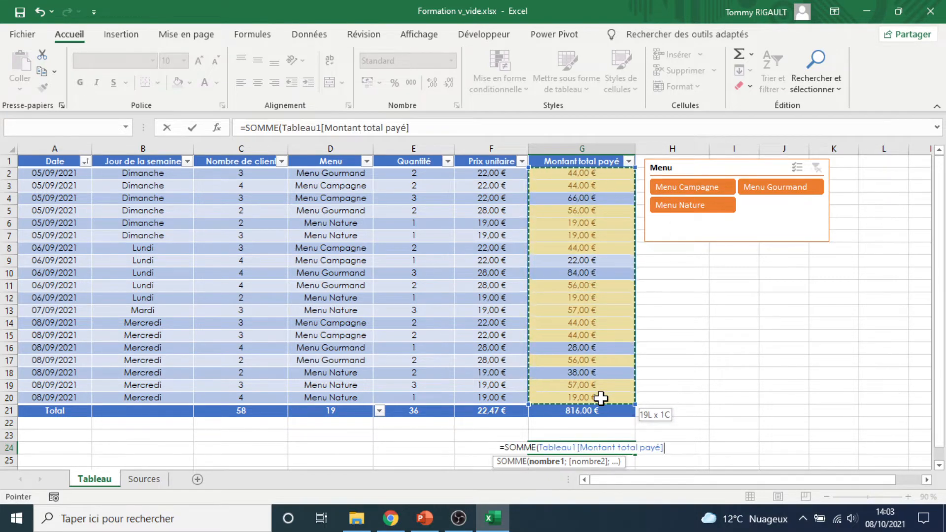
left_click_drag(601, 398, 600, 398)
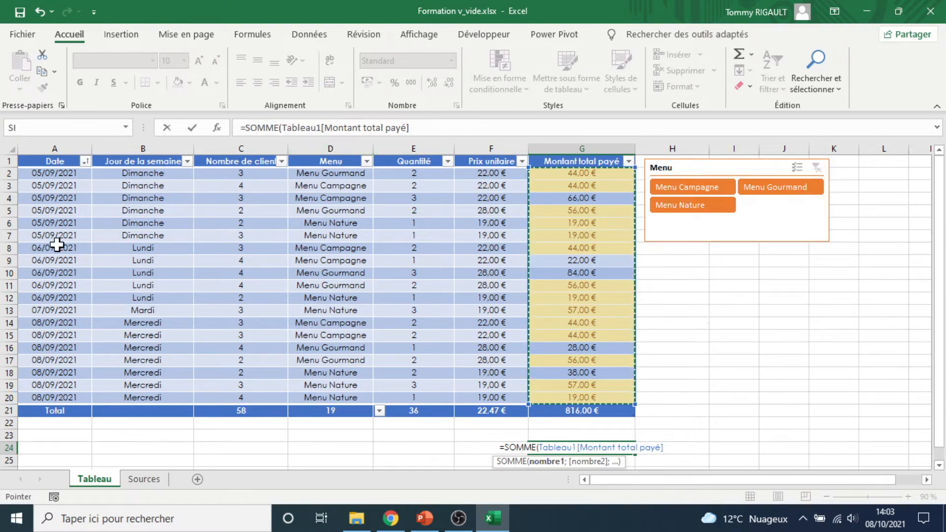
left_click(324, 128)
left_click(415, 128)
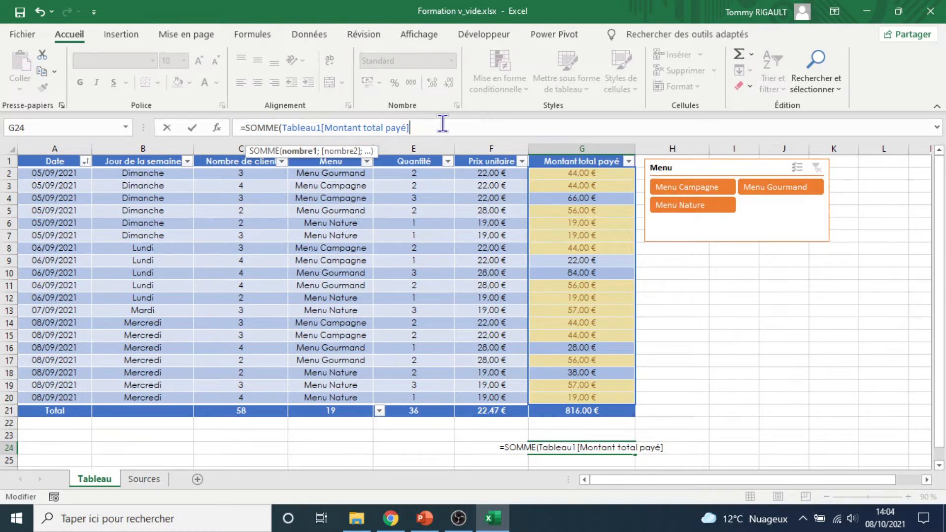
type(")")
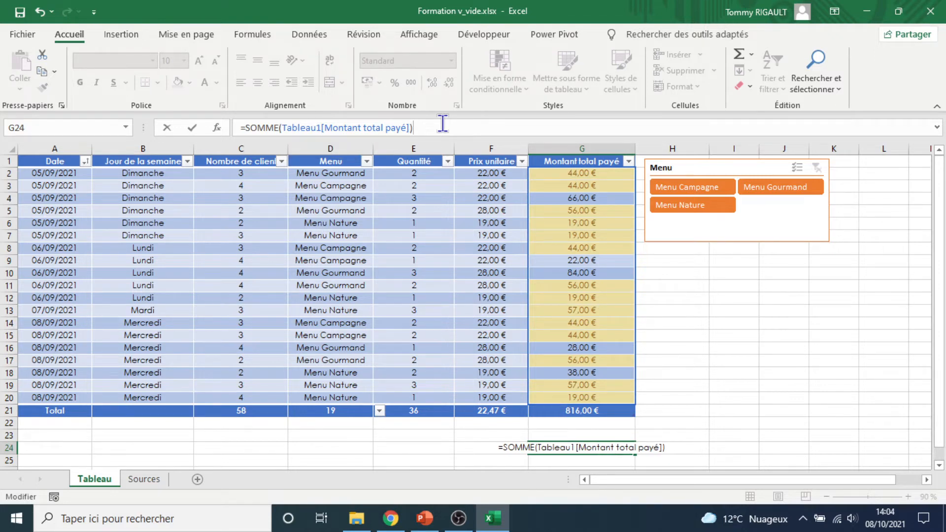
key("ctrl+Return")
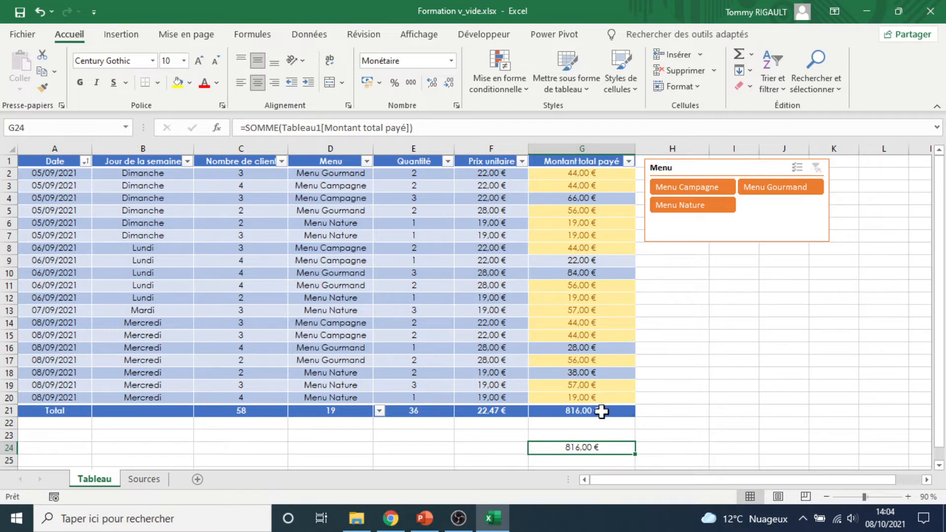
left_click(601, 411)
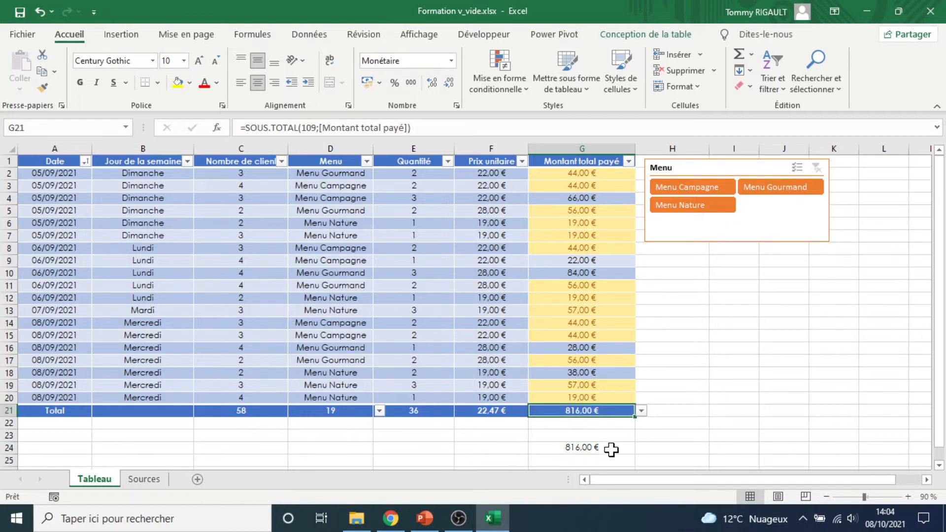
Enter the formula =MOYENNE(Tableau1[Prix unitaire]) in cell F24 to average the whole Prix unitaire column
left_click(489, 446)
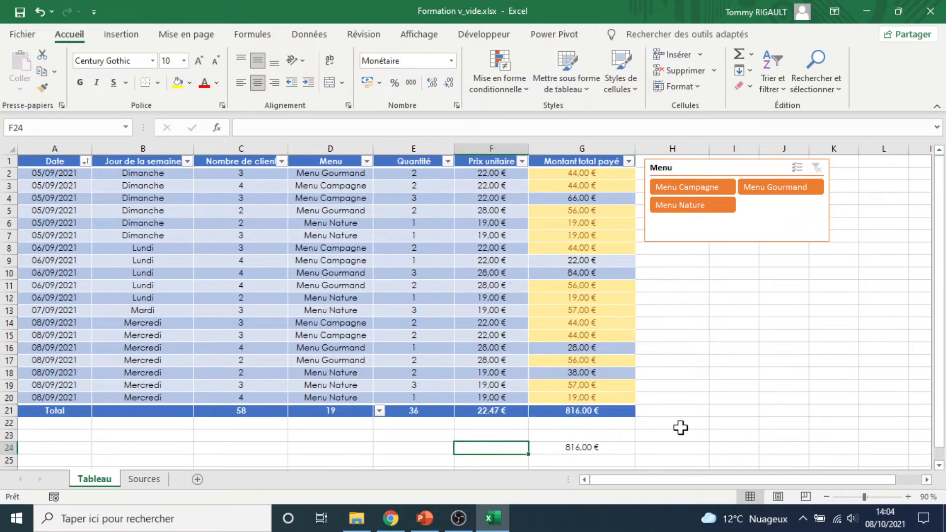
type("=")
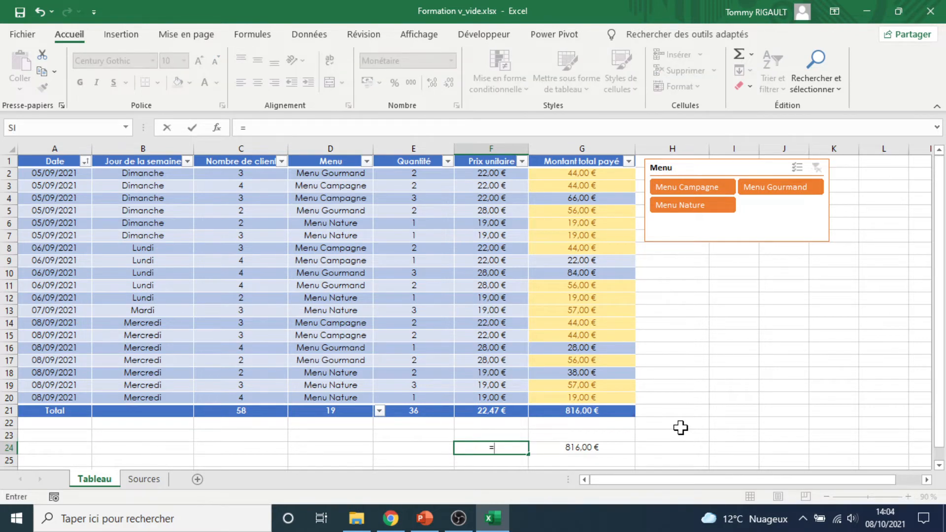
type("MOYENNE")
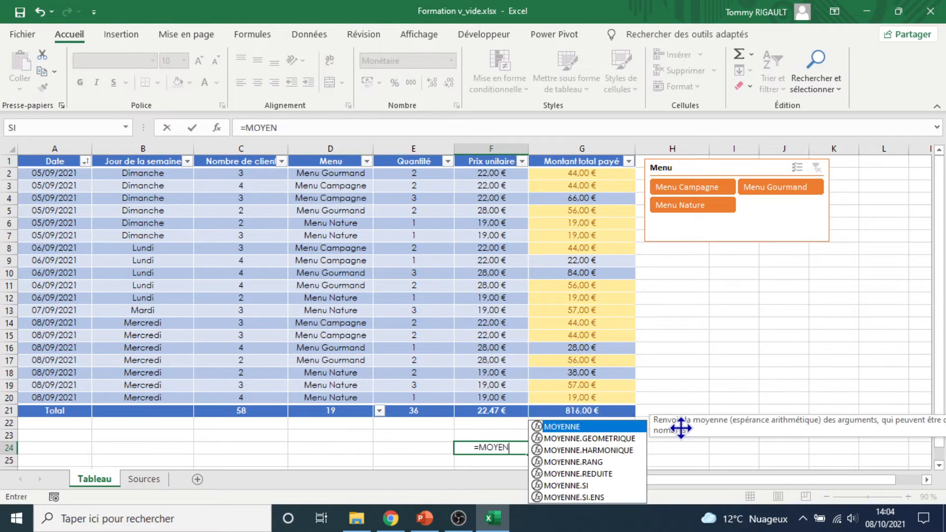
double_click(584, 427)
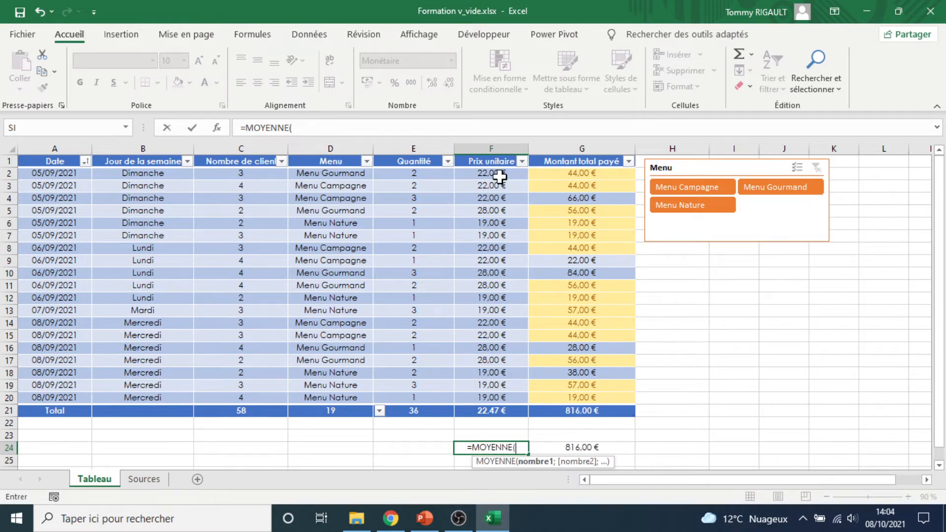
left_click_drag(492, 173, 518, 396)
left_click_drag(518, 397, 518, 396)
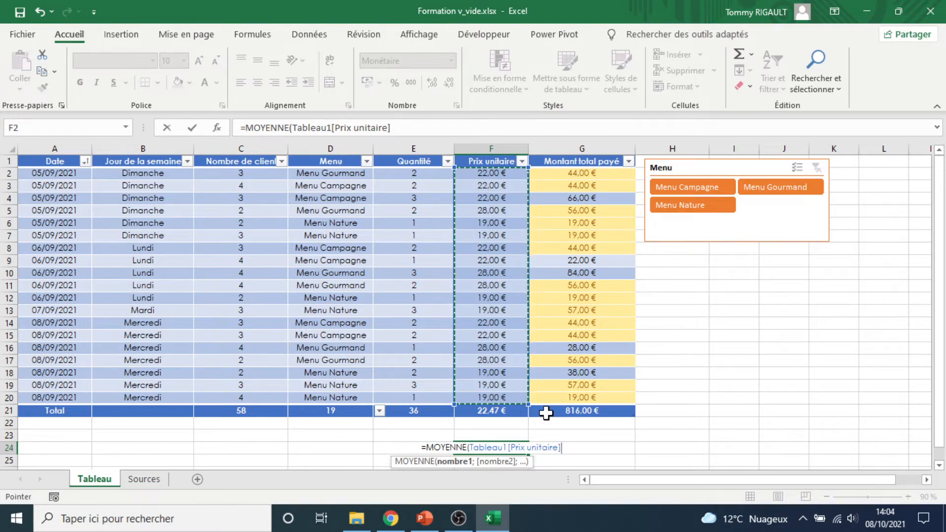
type(")")
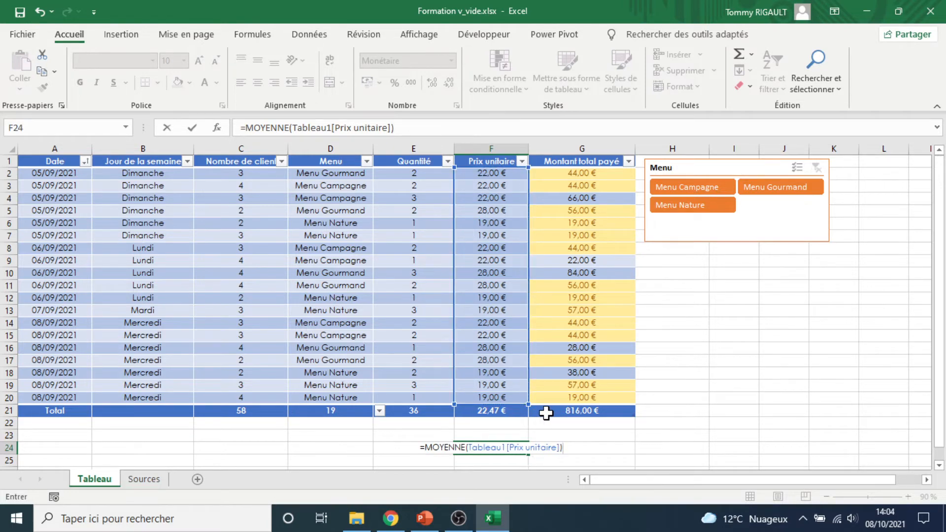
key("Return")
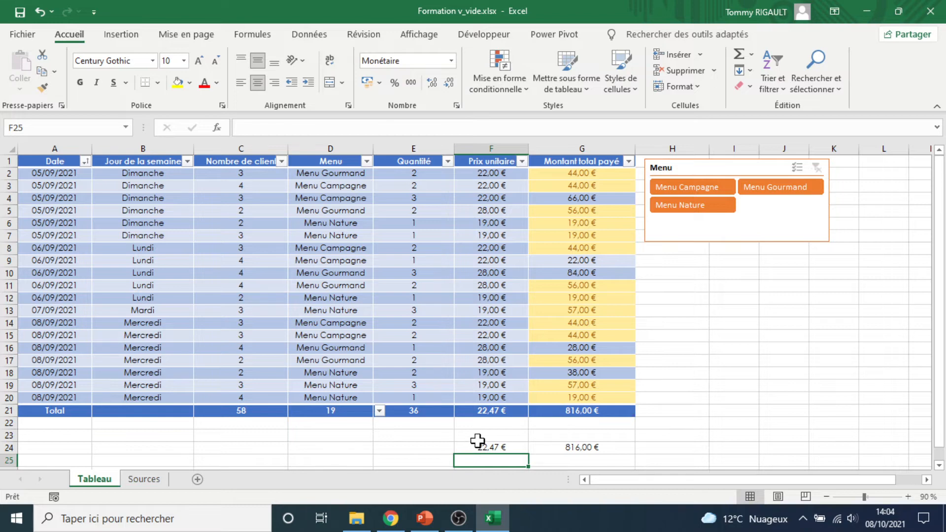
Enter the formula =NB(Tableau1[Menu]) in cell D24 below the Menu column and check it in the formula bar
left_click(324, 446)
type("=NB")
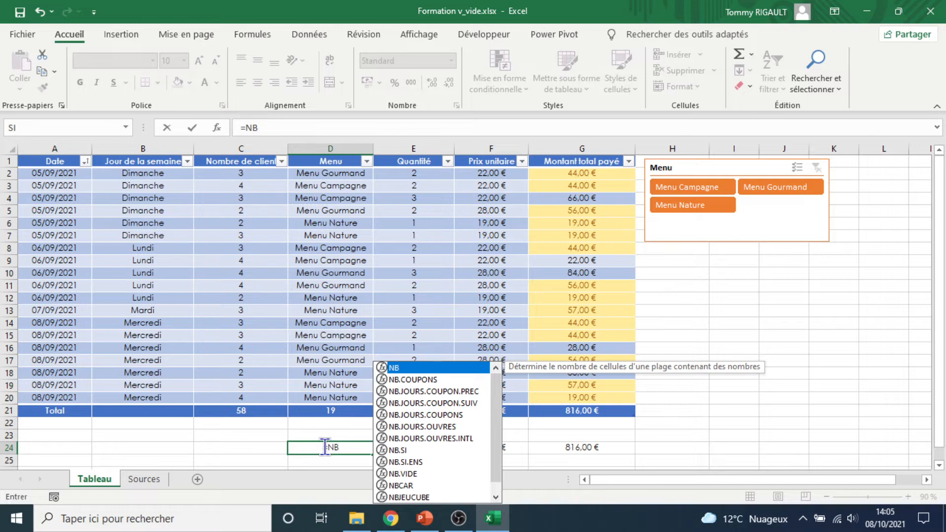
type("(")
left_click_drag(348, 175, 317, 395)
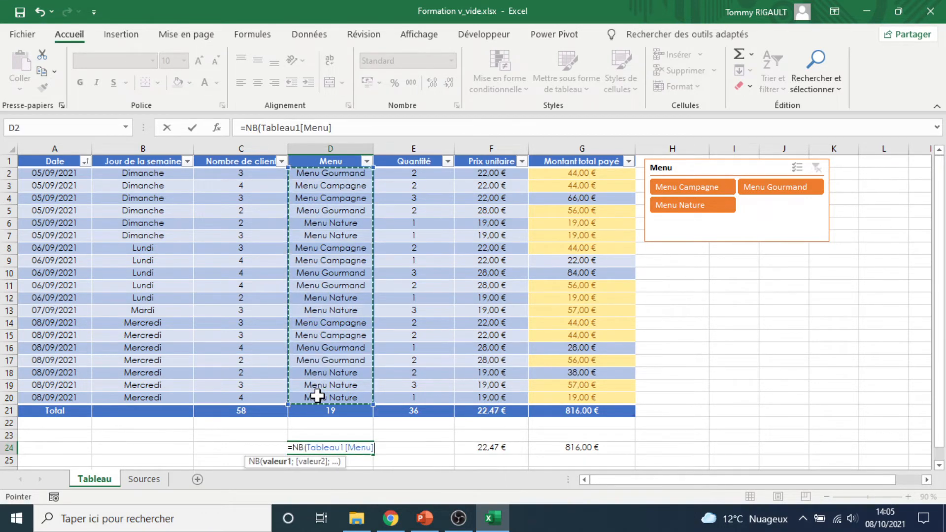
type(")")
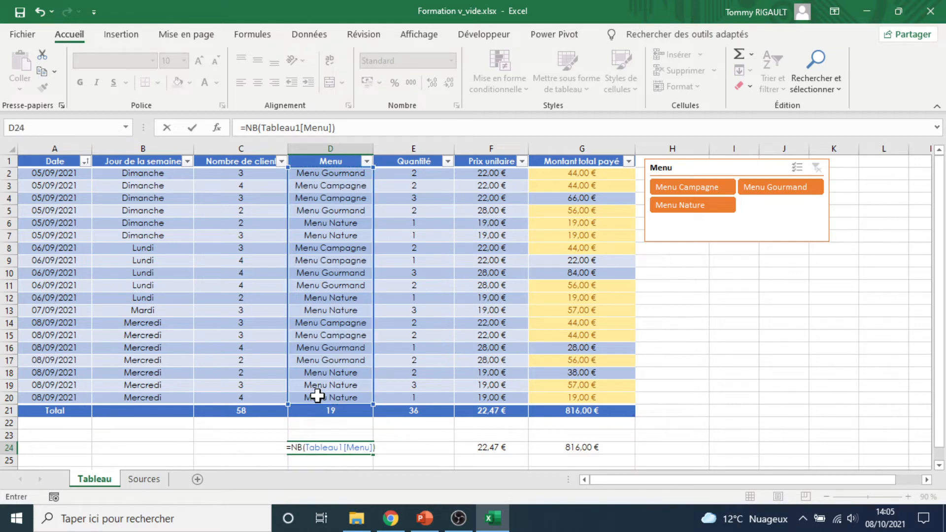
key("Return")
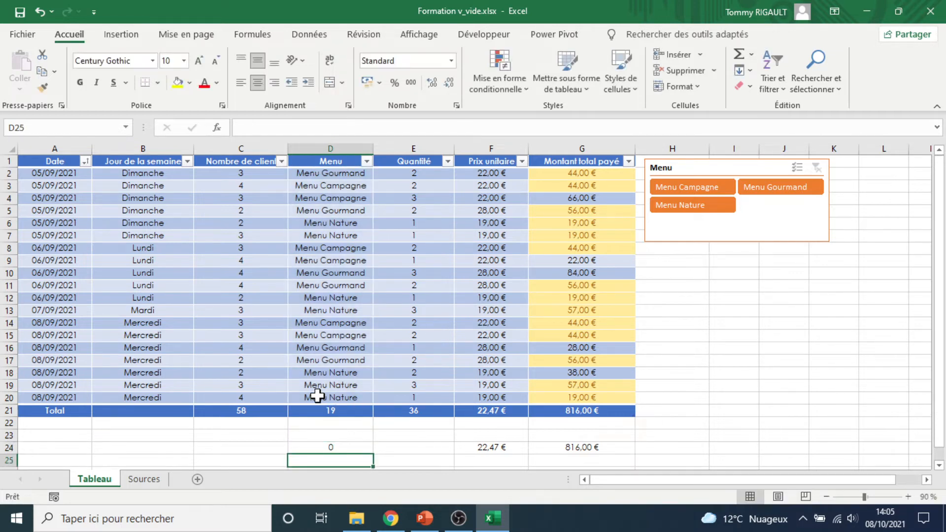
left_click(336, 447)
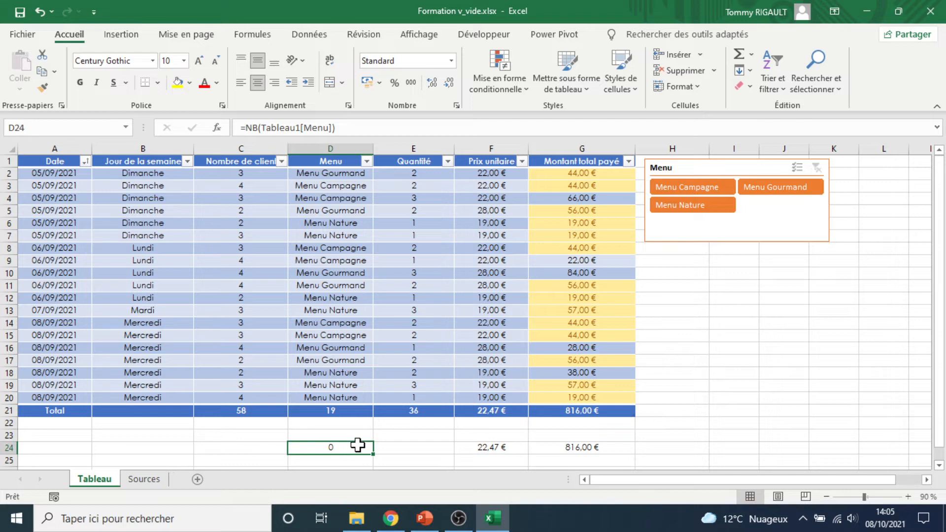
left_click(259, 128)
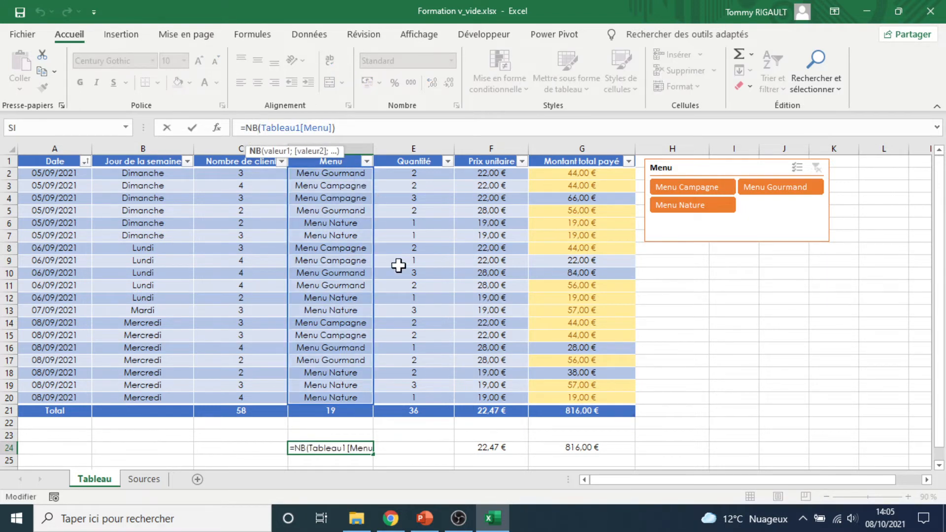
key("Escape")
Enter the formula =NB(Tableau1[Quantité]) in cell E24 to count the values of the whole Quantité column
left_click(397, 447)
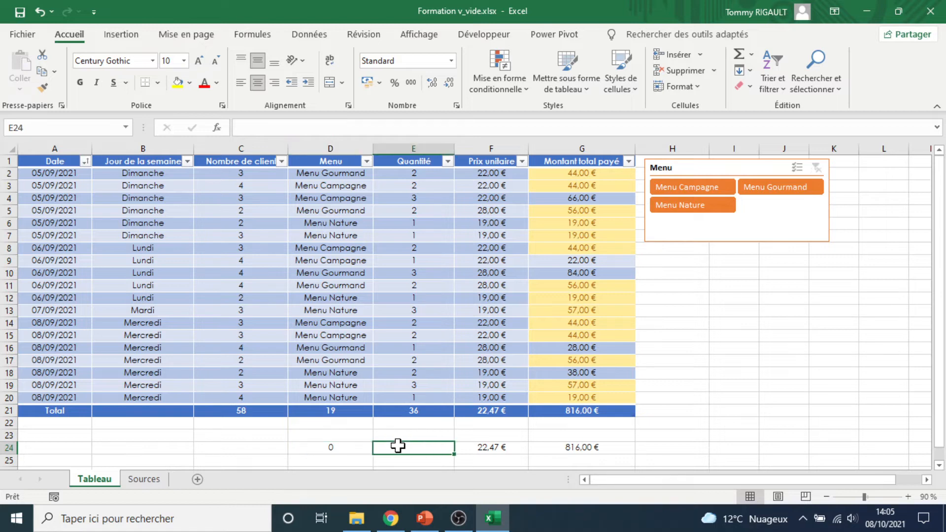
type("=NB(")
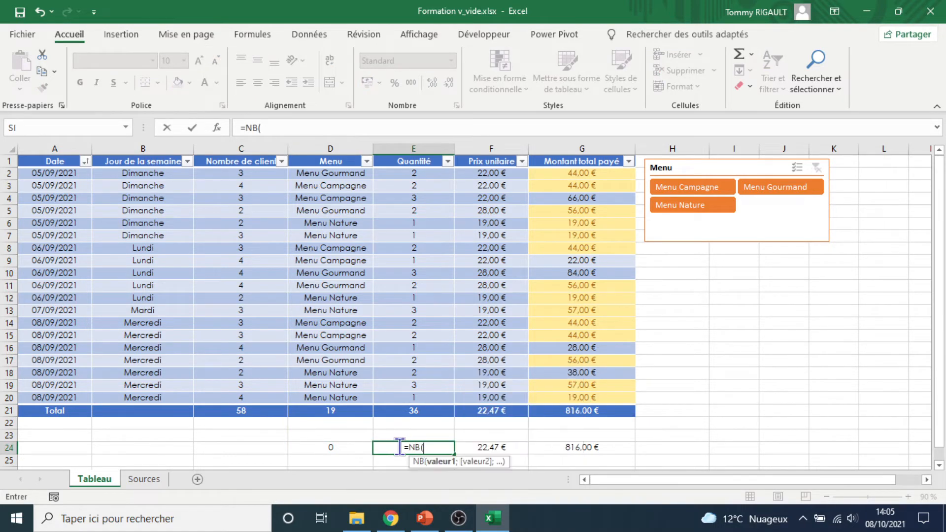
left_click(412, 173)
left_click_drag(411, 184, 427, 400)
type(")")
key("ctrl+Return")
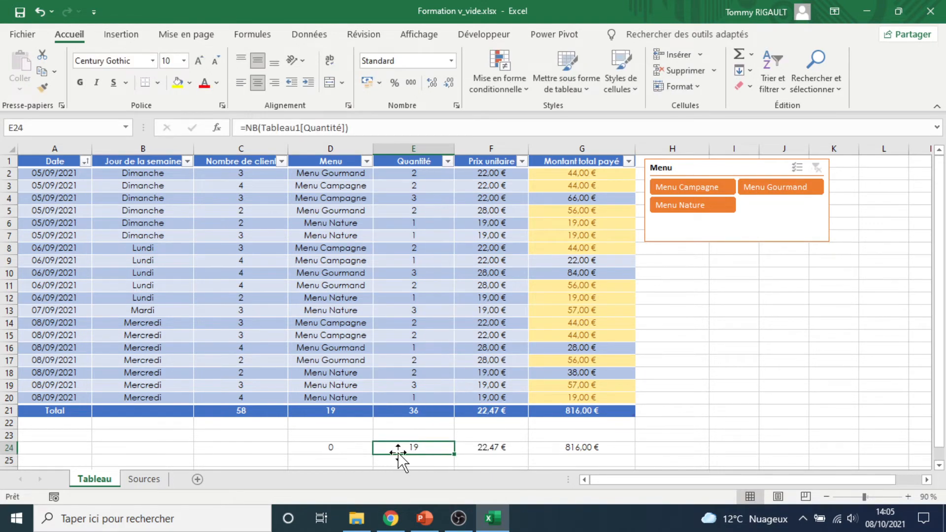
left_click(340, 450)
left_click(259, 127)
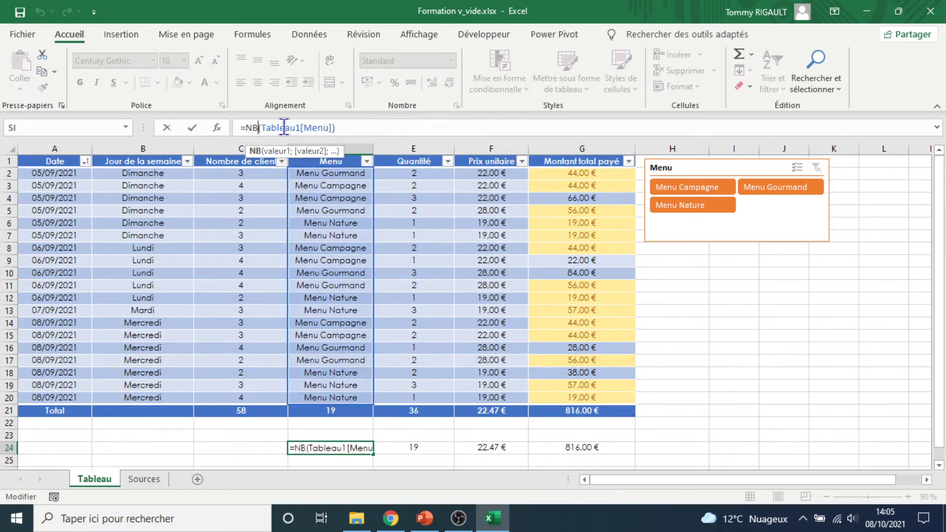
key("Escape")
type("=NB")
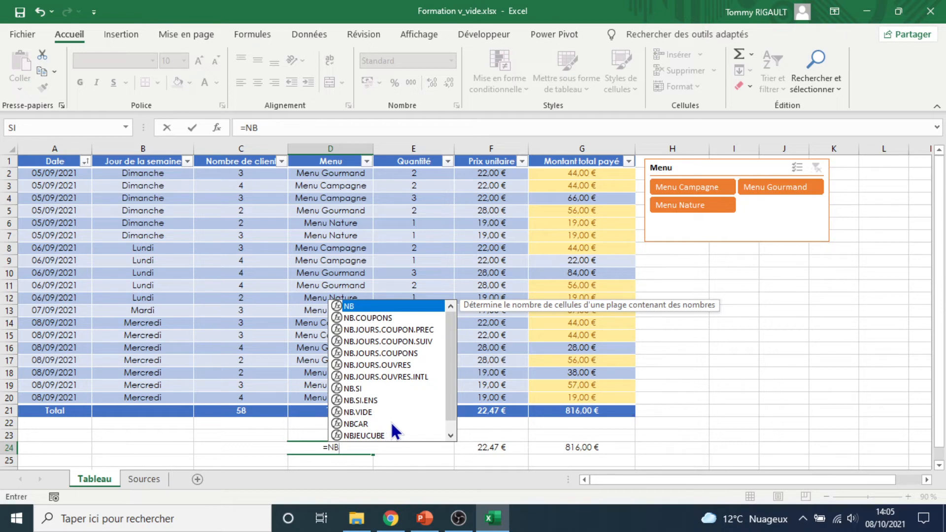
key("Escape")
key("Escape")
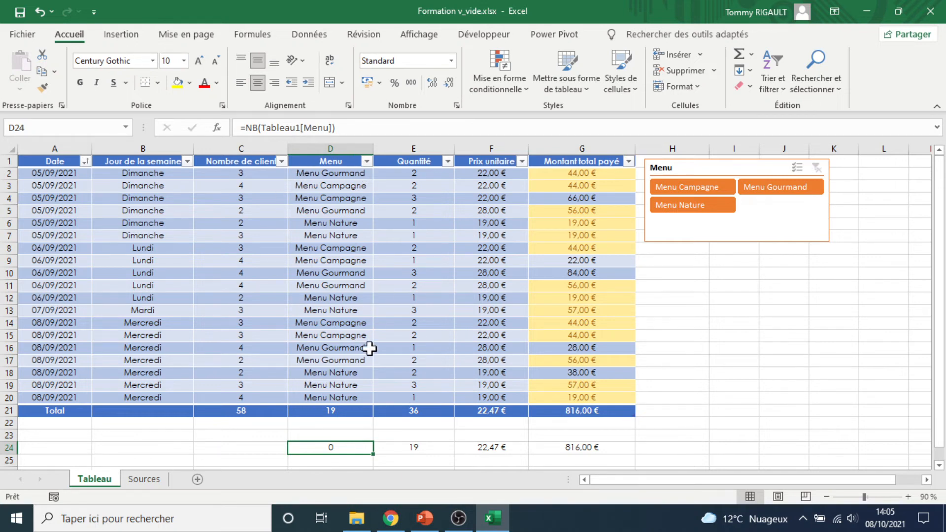
Delete the NB formula from cell D24 below the Menu column
key("Delete")
left_click(411, 448)
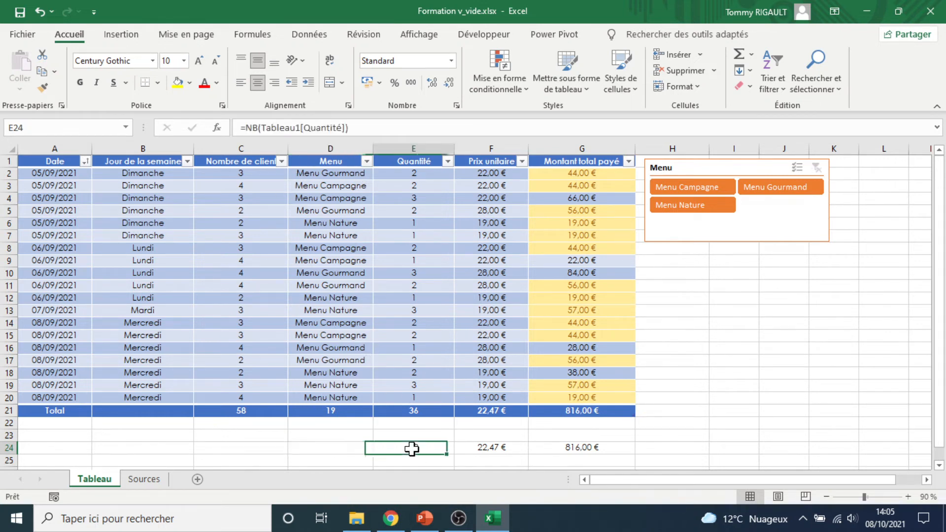
Set the Total row function of the Quantité column to Nombre
left_click(429, 409)
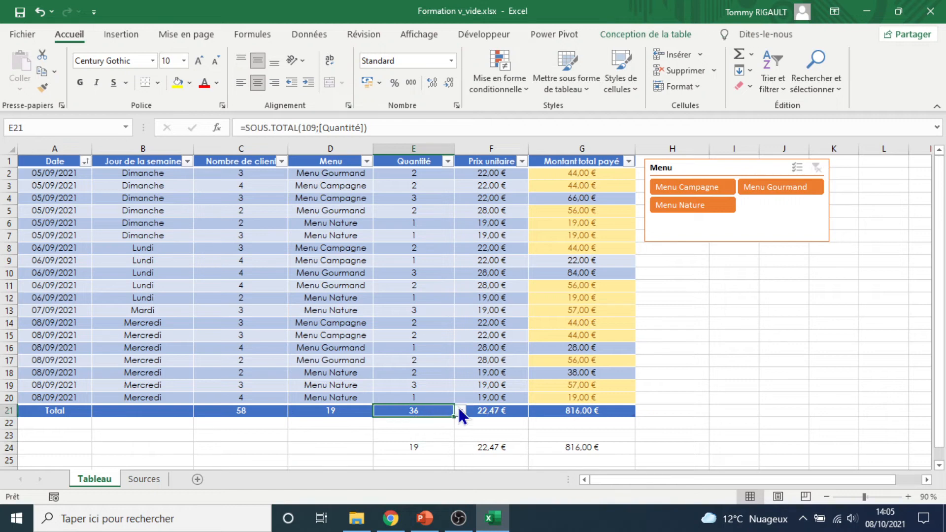
left_click(459, 410)
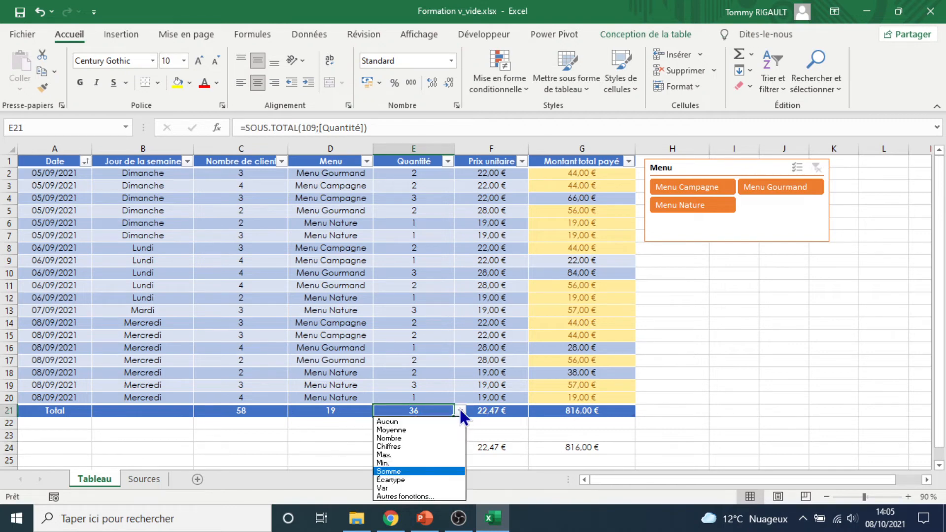
left_click(427, 438)
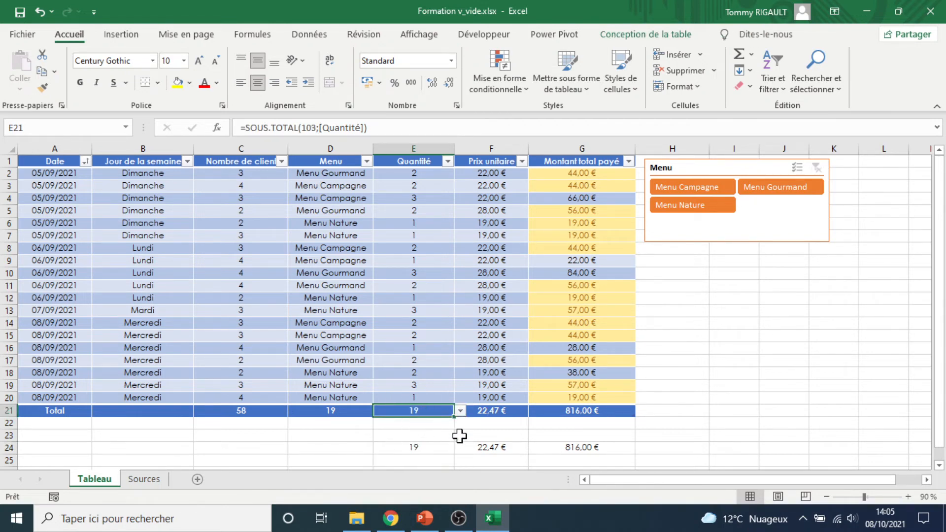
Compare the SOMME, MOYENNE and NB formulas in row 24 with the Total row function of the Montant total payé column
left_click(585, 447)
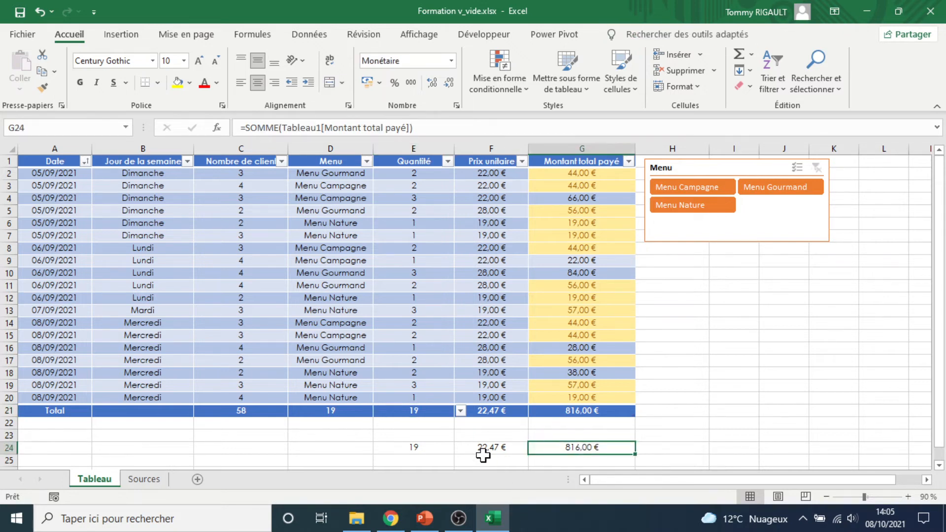
left_click(486, 446)
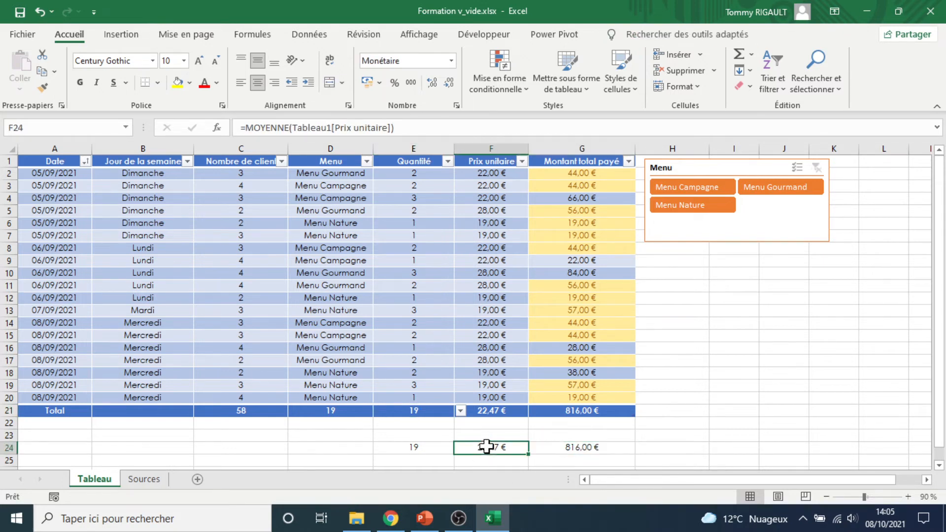
left_click(433, 446)
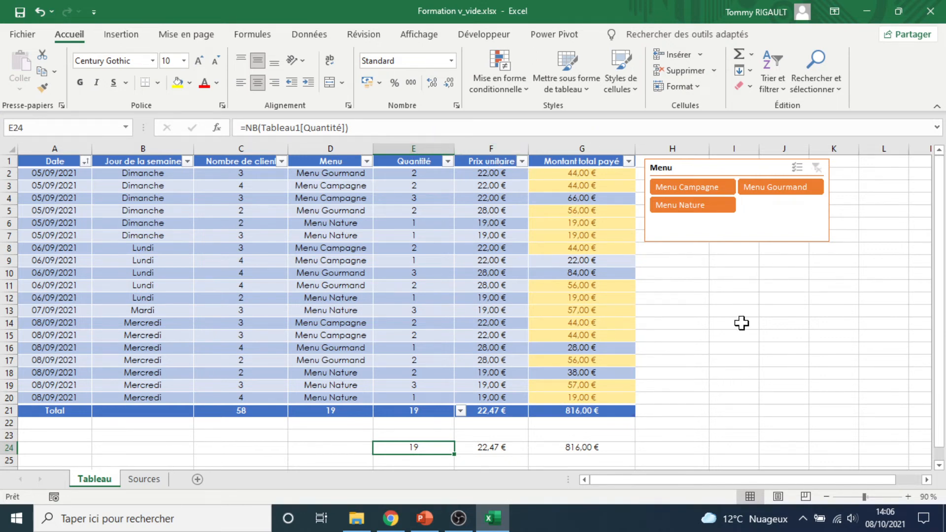
left_click(581, 410)
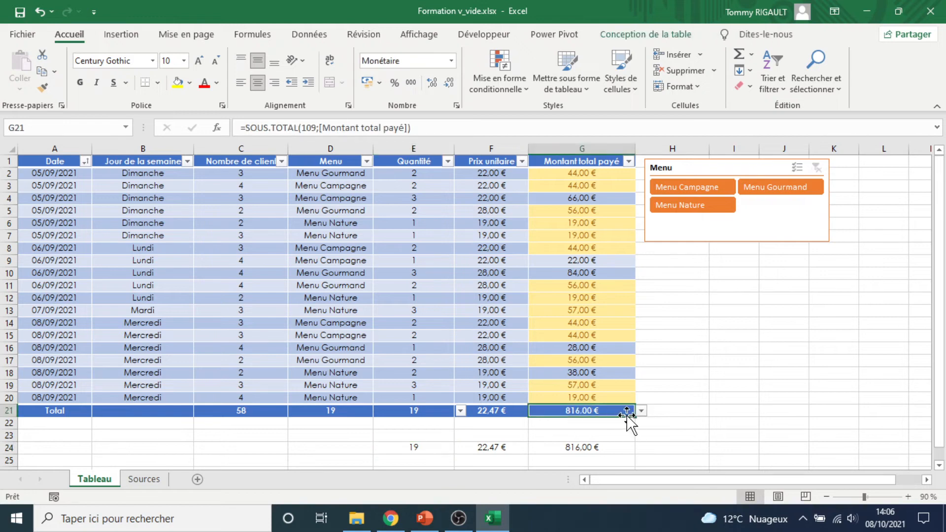
left_click(567, 447)
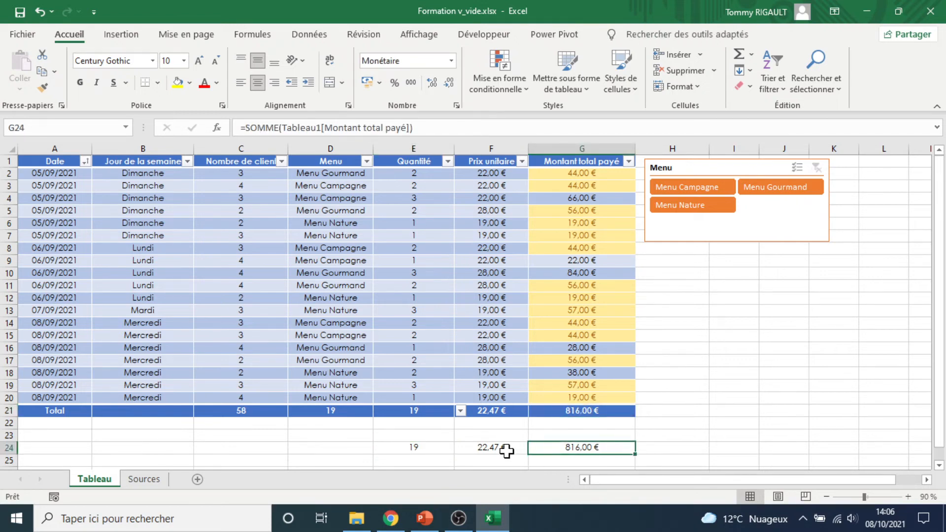
left_click(485, 447)
left_click(437, 448)
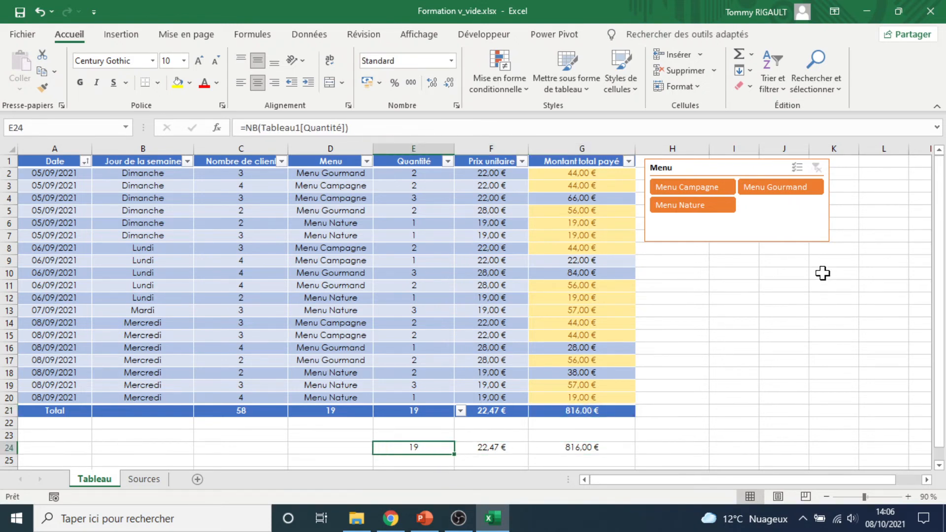
Filter the table to Menu Campagne, compare the Total row results with the row 24 formulas, and clear the filter
left_click(715, 187)
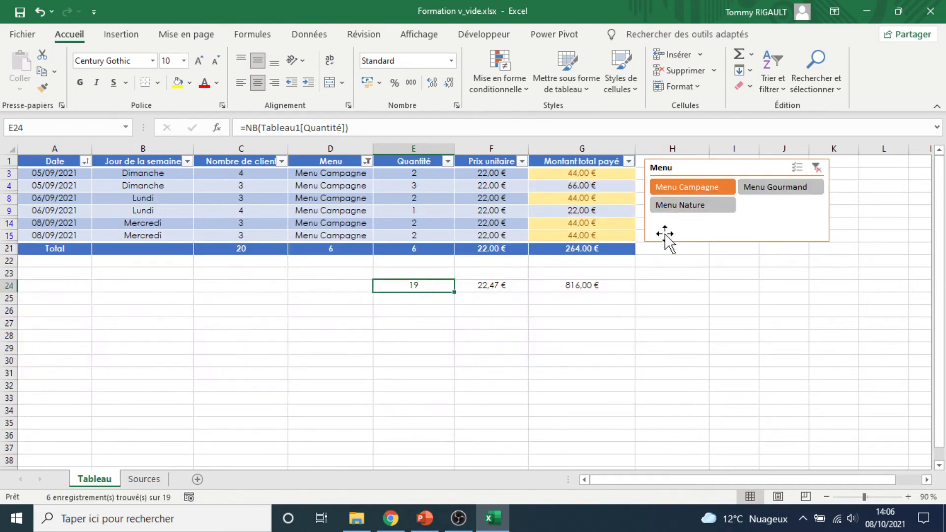
left_click(593, 247)
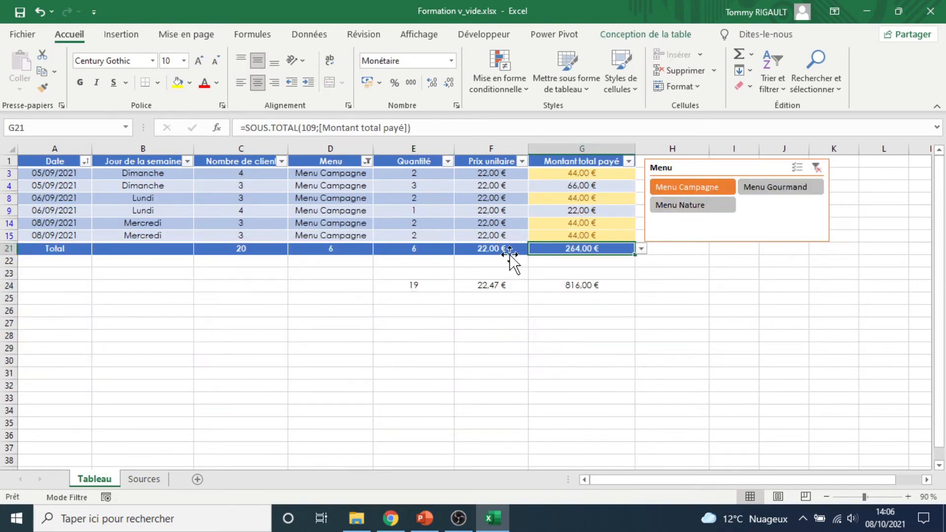
left_click(500, 247)
left_click(436, 248)
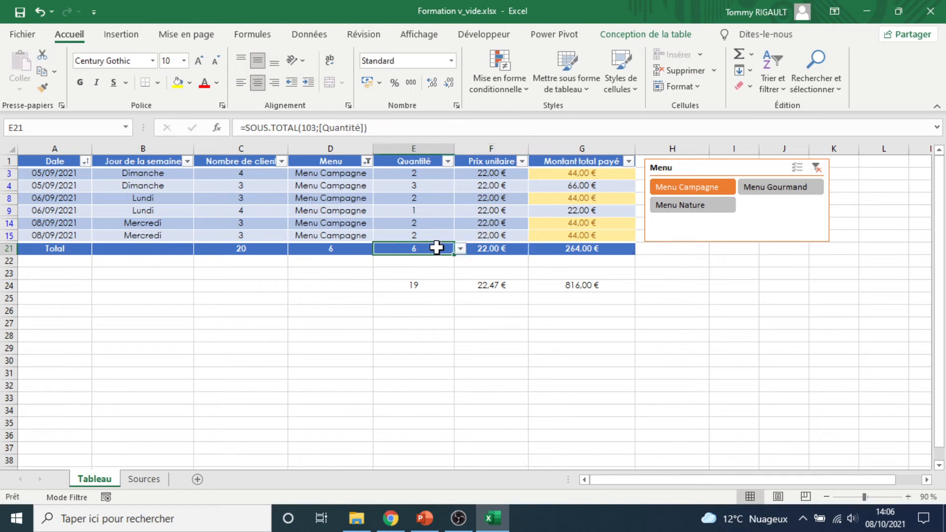
left_click(549, 282)
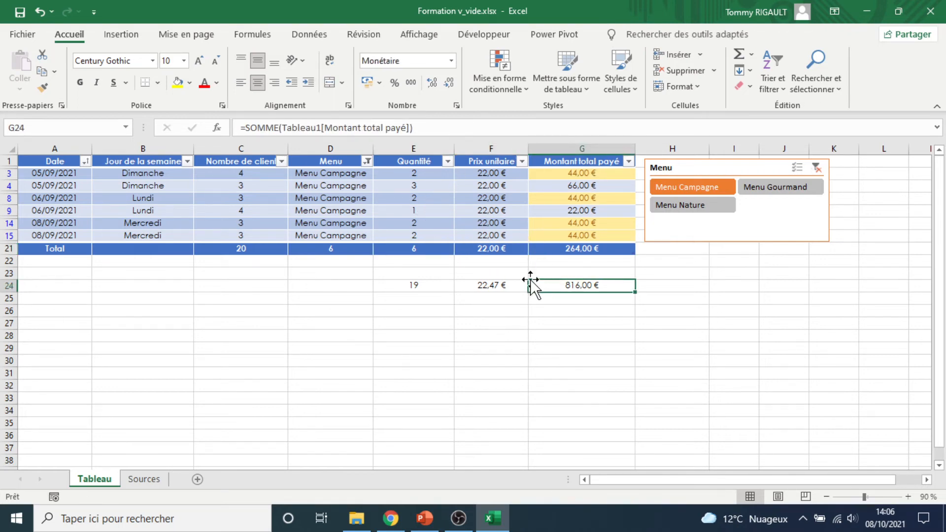
left_click(505, 285)
left_click(438, 285)
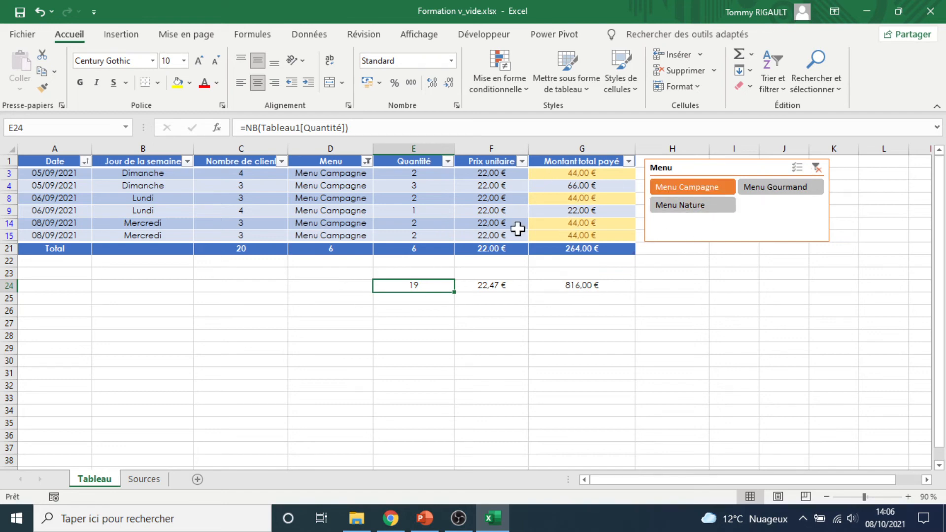
left_click(816, 168)
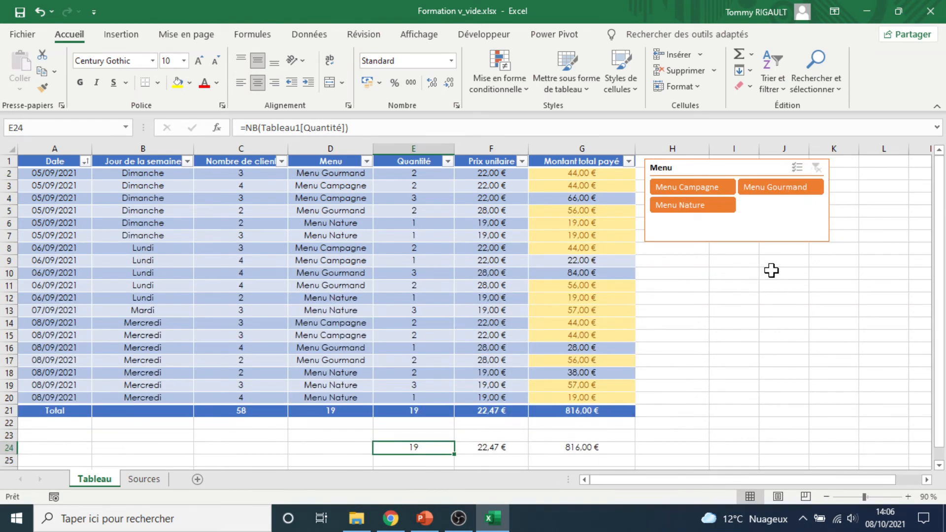
Filter the table to Menu Nature and compare the Total row results with the NB, MOYENNE and SOMME formulas in row 24
left_click(701, 211)
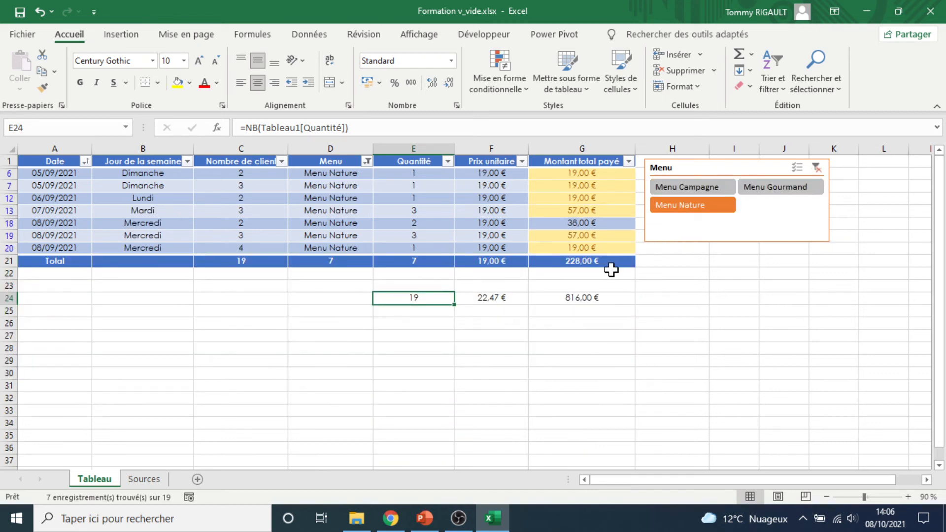
left_click(588, 264)
left_click(485, 262)
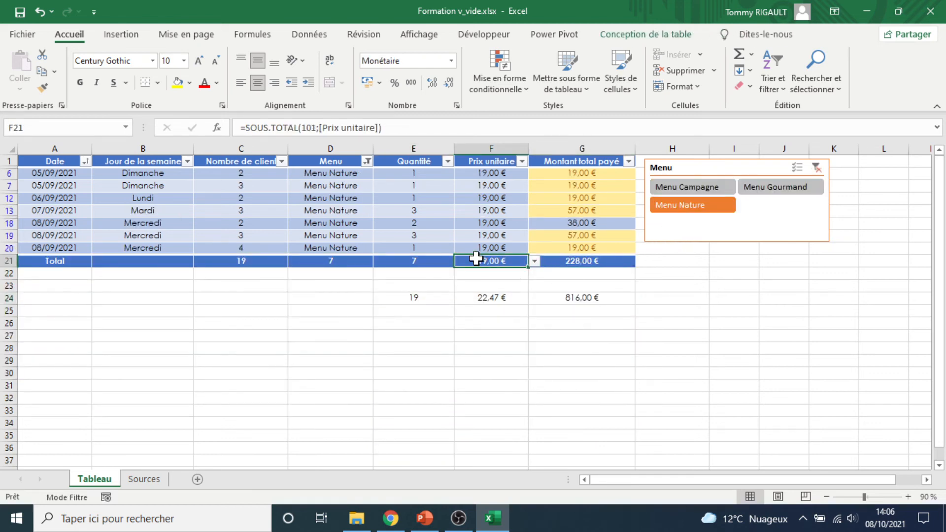
left_click(431, 264)
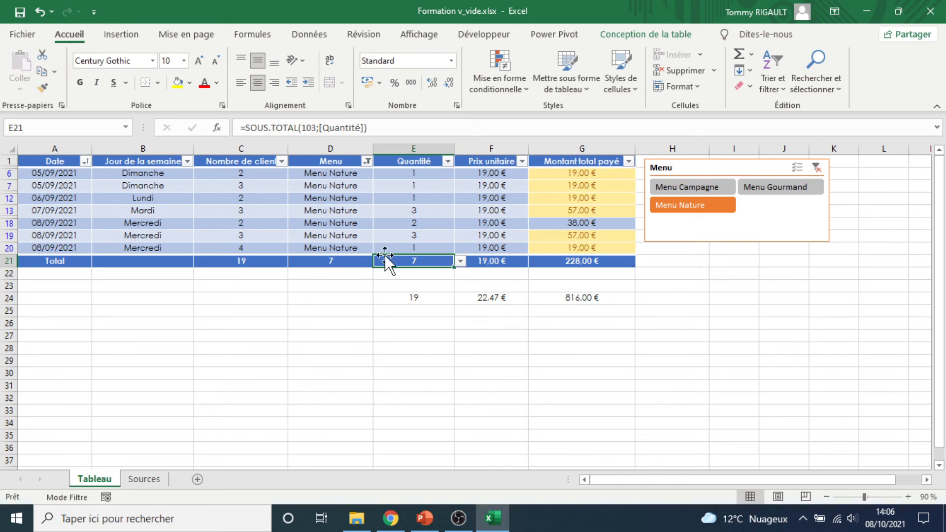
left_click(566, 260)
left_click(501, 263)
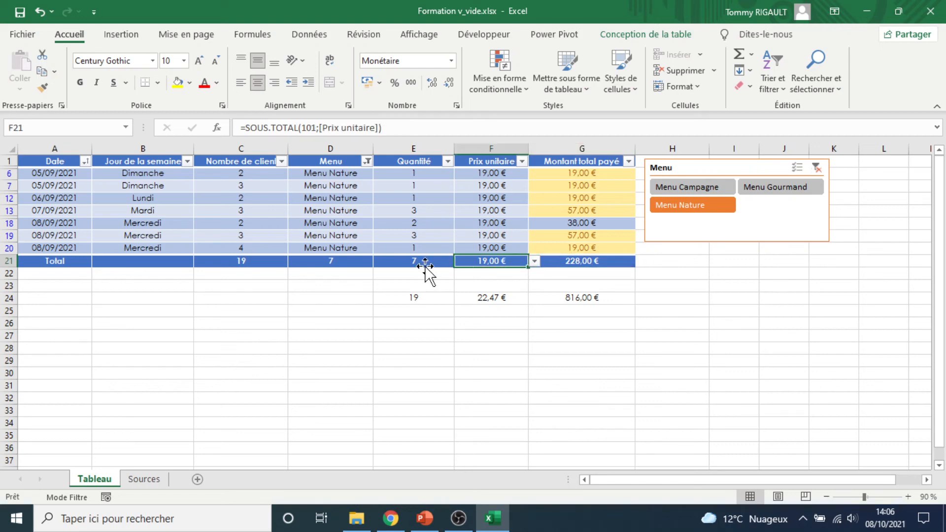
left_click(426, 264)
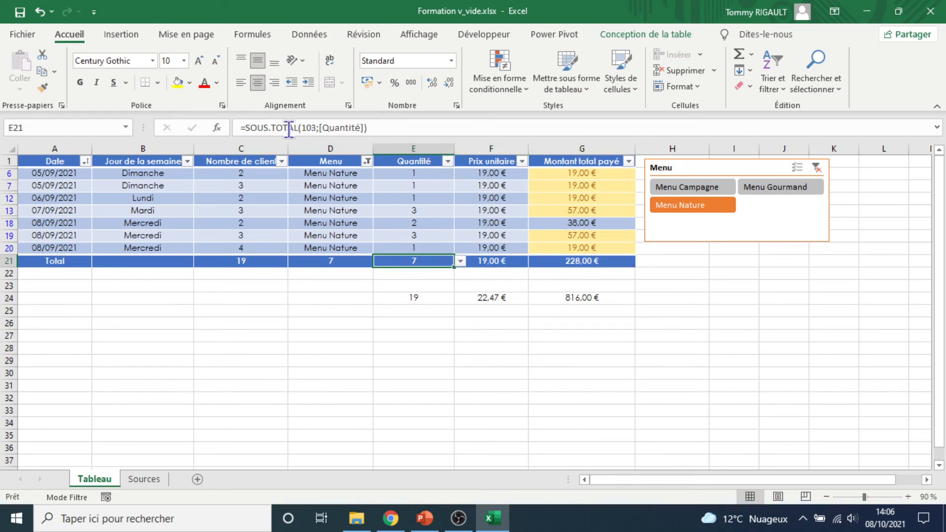
left_click(421, 298)
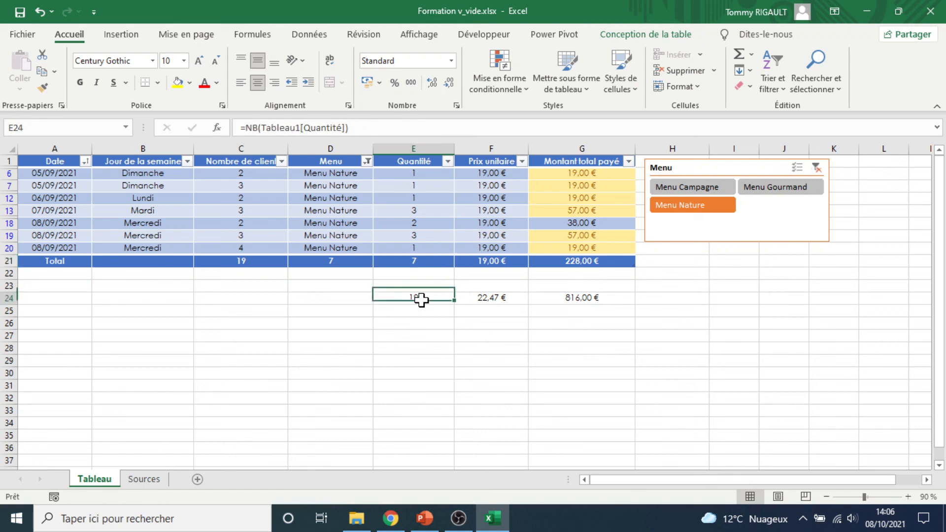
left_click(497, 298)
left_click(617, 298)
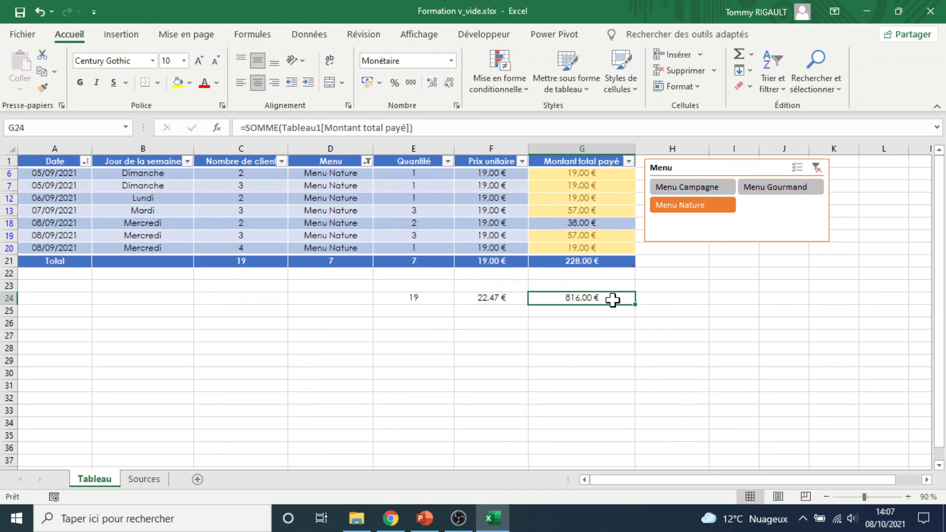
Clear the Menu filter and compare the Montant total payé total in G21 with the SOMME formula in G24
left_click(817, 168)
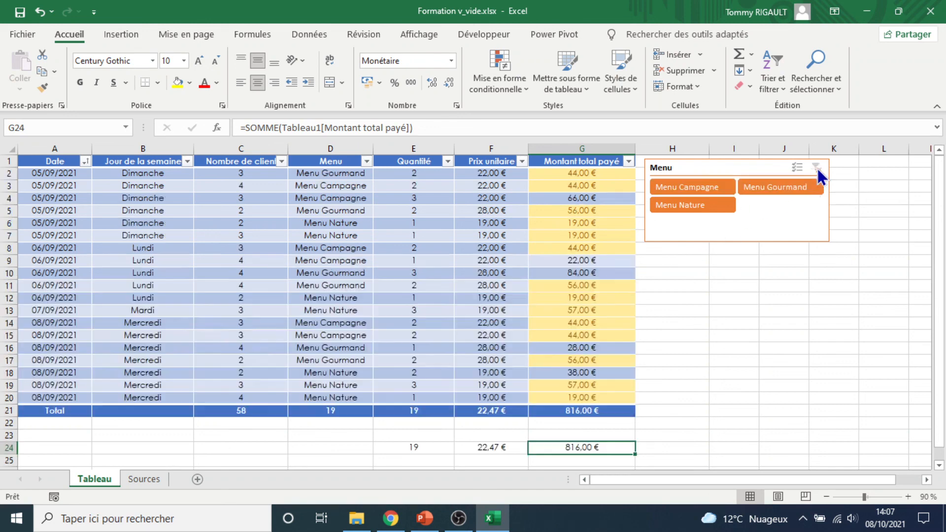
left_click(629, 410)
left_click(610, 448)
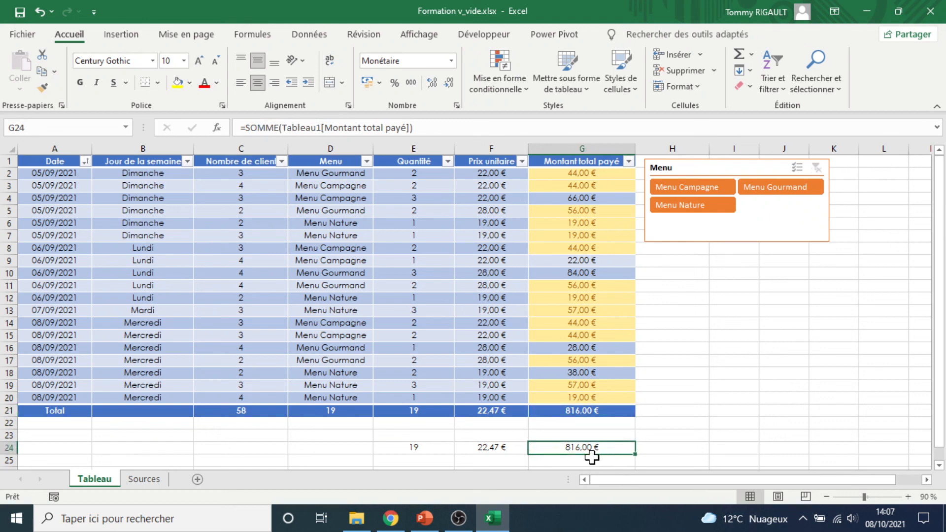